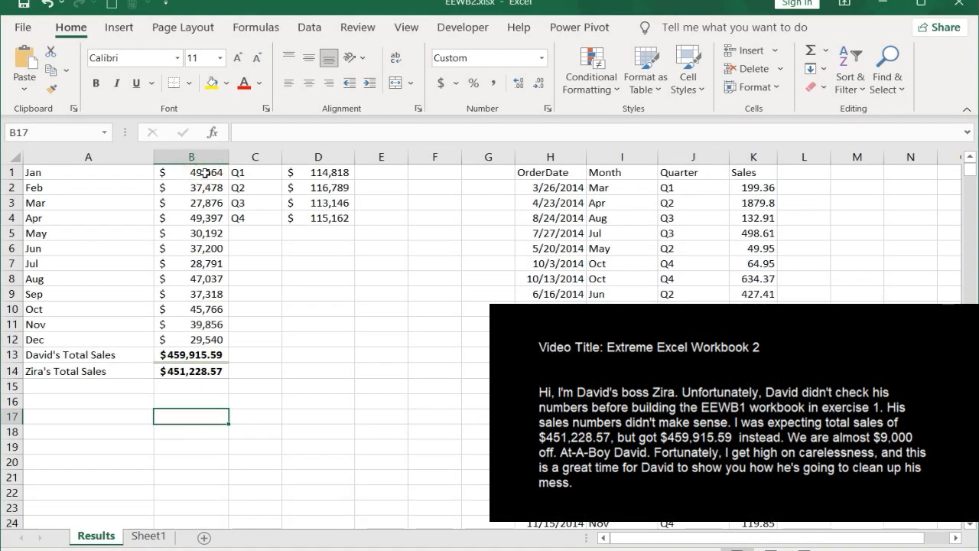
Step: Calculate the difference between the two total sales figures in cell B15 with the formula =B13-B14
{"action": "left_click_drag", "start_coordinate": [205, 170], "coordinate": [203, 350]}
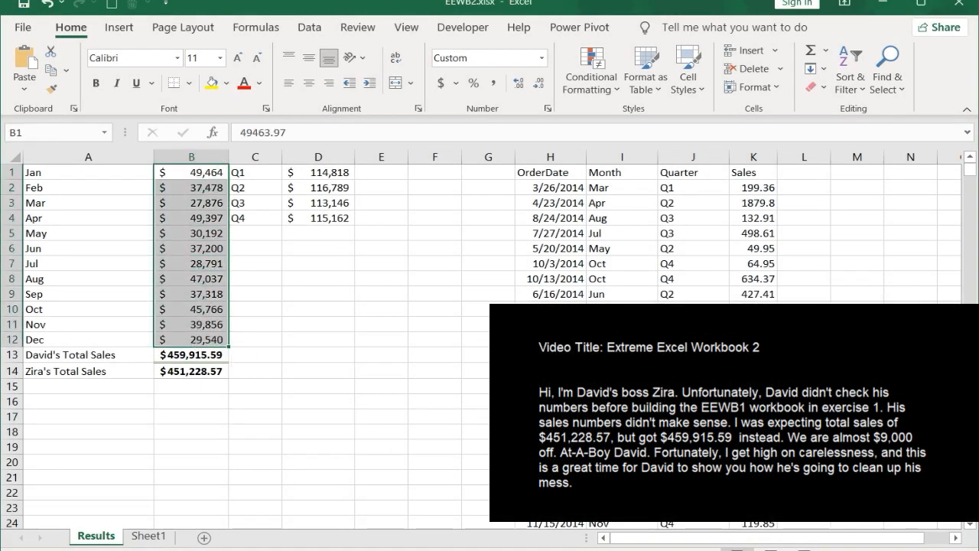
{"action": "left_click", "coordinate": [200, 374]}
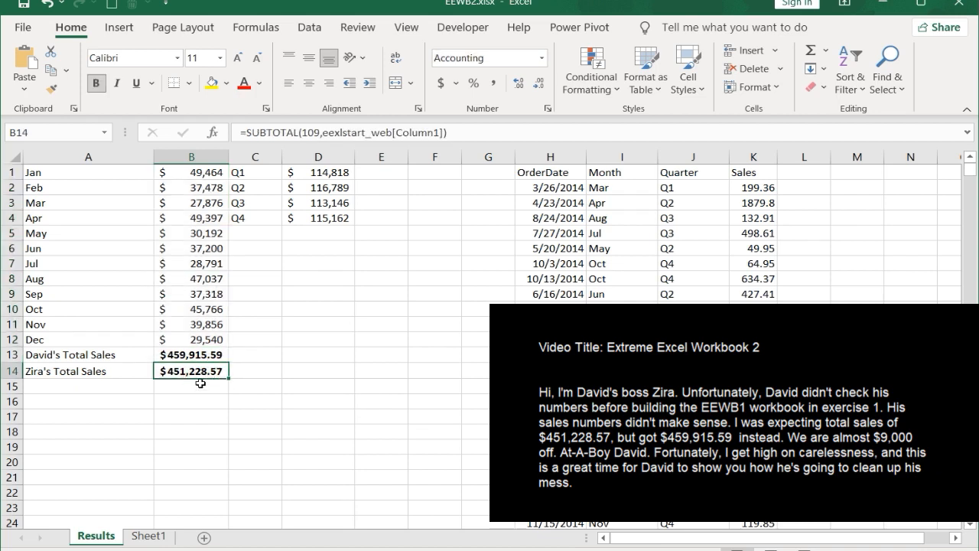
{"action": "left_click", "coordinate": [200, 384]}
{"action": "type", "text": "="}
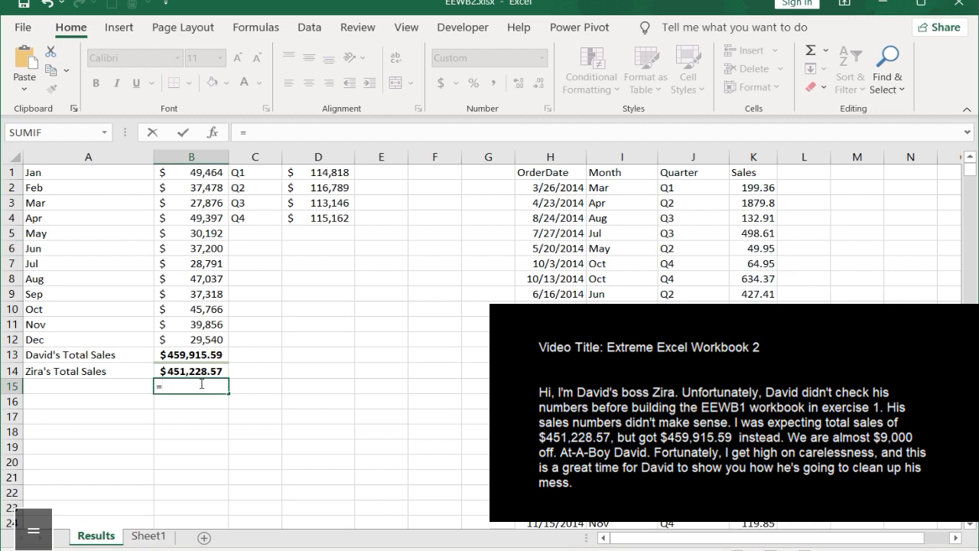
{"action": "left_click", "coordinate": [200, 355]}
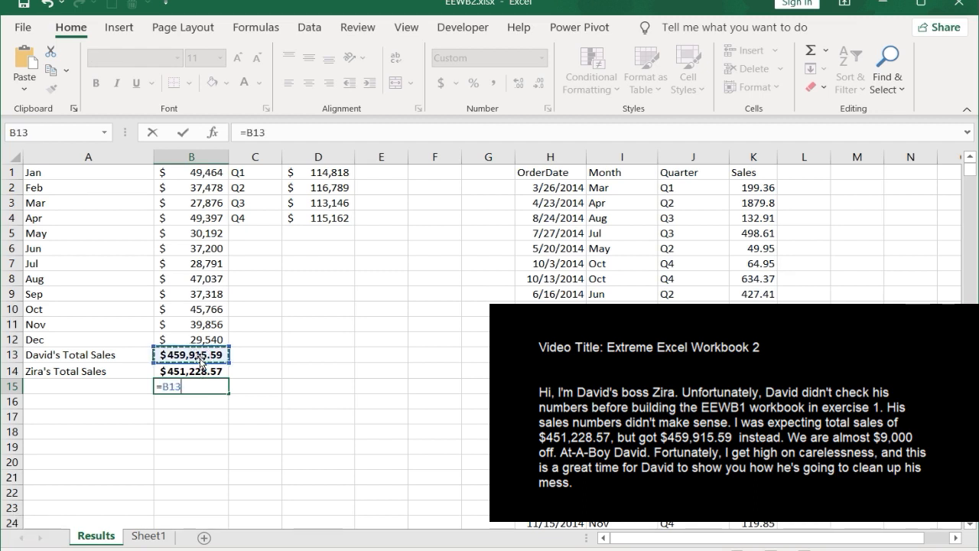
{"action": "type", "text": "-"}
{"action": "left_click", "coordinate": [196, 372]}
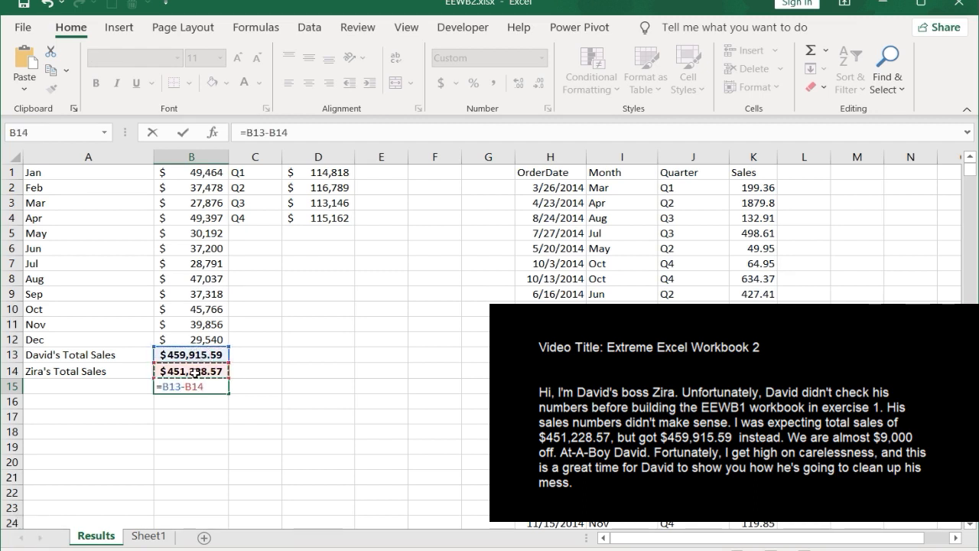
{"action": "key", "text": "Return"}
{"action": "left_click", "coordinate": [213, 388]}
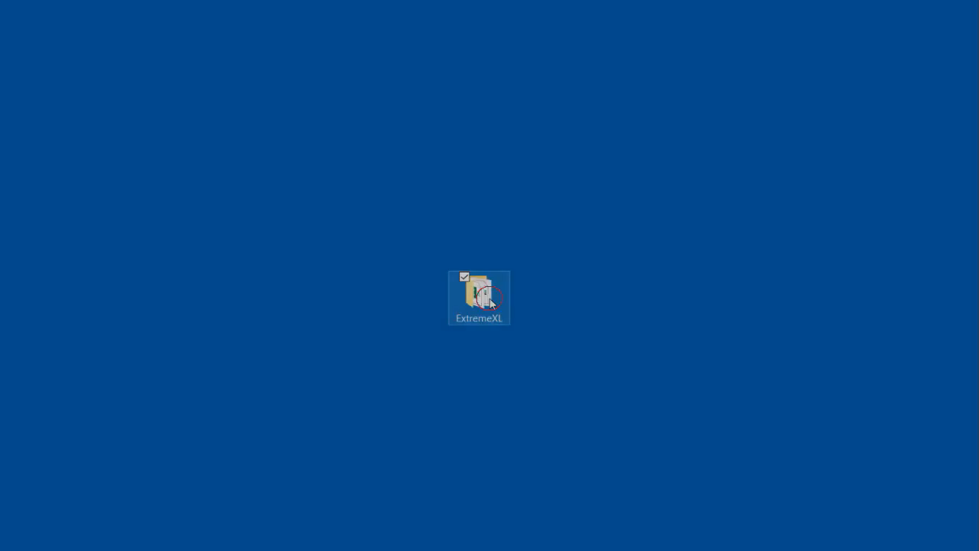
Step: Open the ExtremeXL folder on the desktop and duplicate the EEWB1.xlsx workbook in it
{"action": "double_click", "coordinate": [491, 302]}
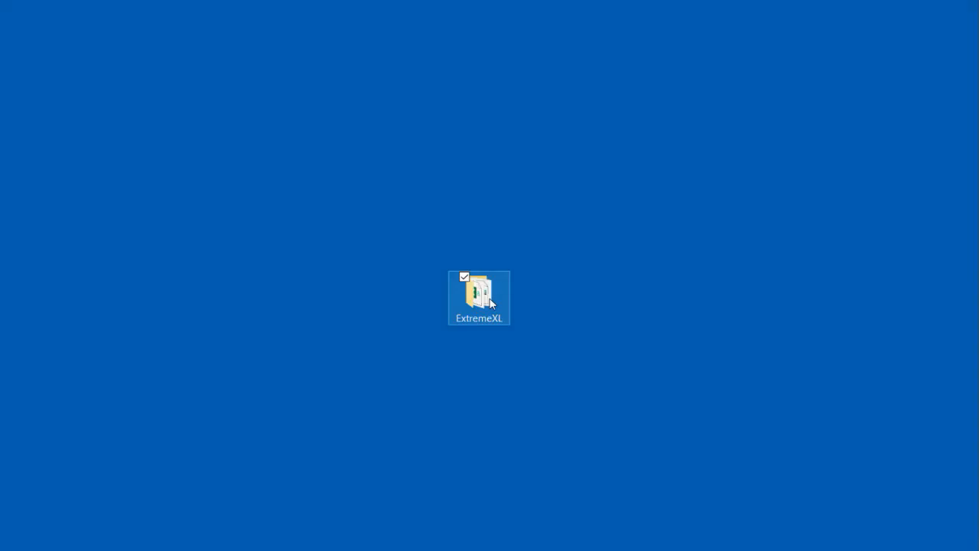
{"action": "left_click", "coordinate": [308, 271]}
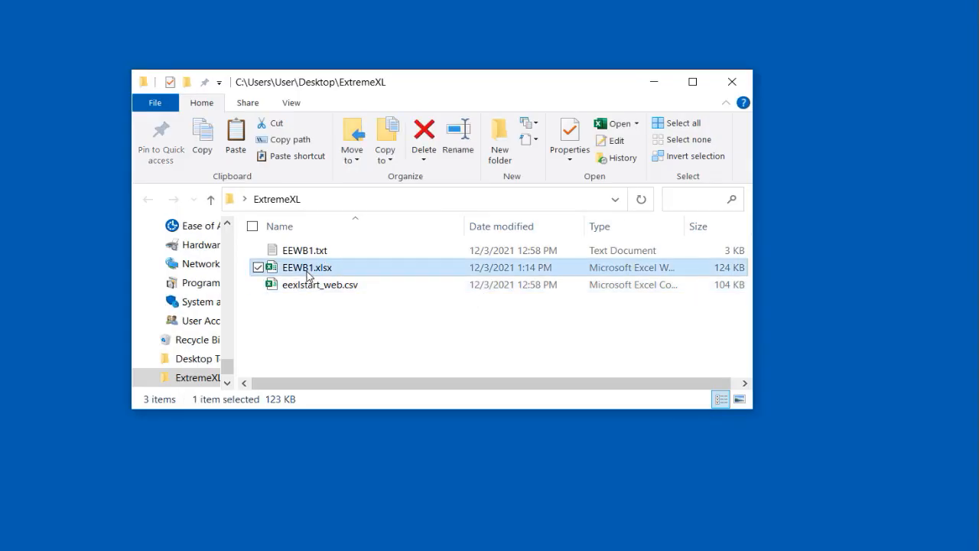
{"action": "key", "text": "ctrl+c"}
{"action": "key", "text": "ctrl+v"}
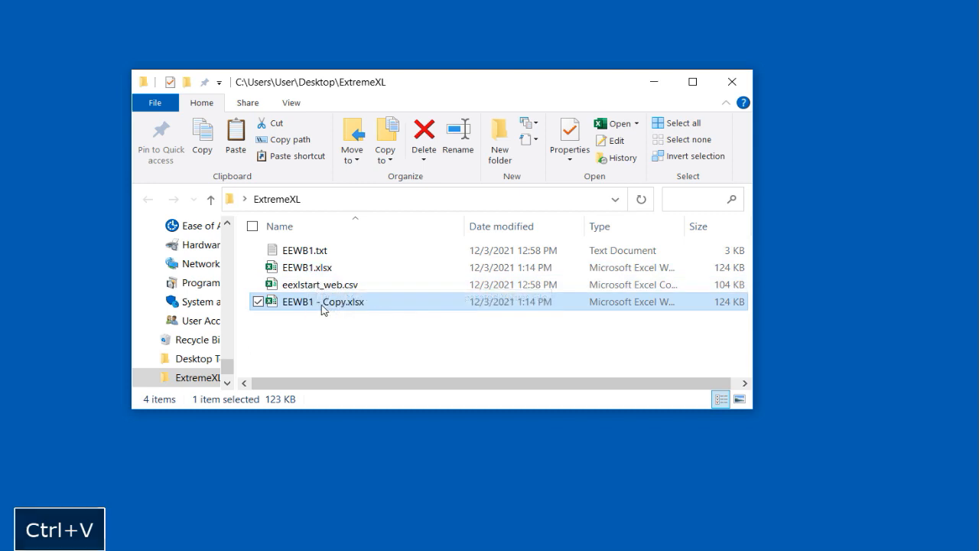
Step: Rename the copied workbook as EEWB2.xlsx
{"action": "left_click", "coordinate": [327, 308]}
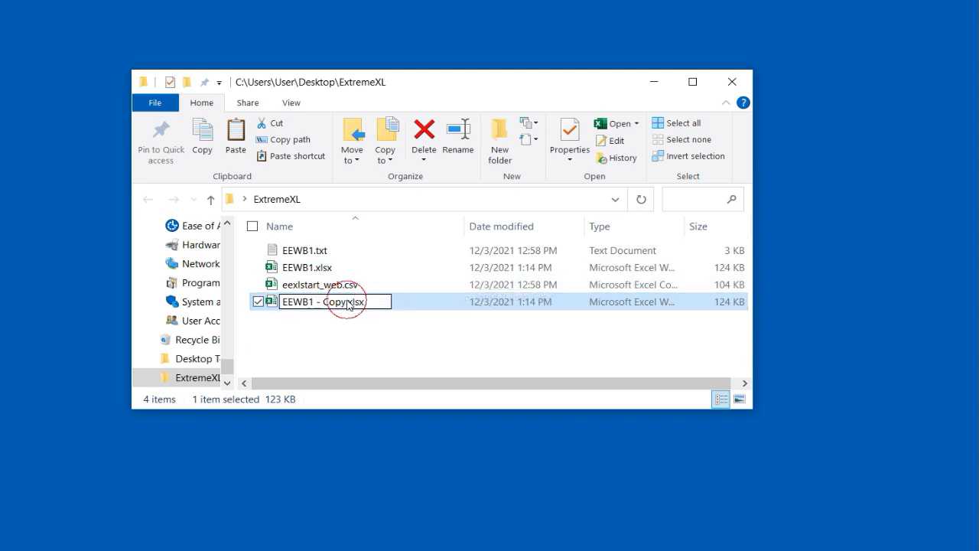
{"action": "left_click_drag", "start_coordinate": [346, 253], "coordinate": [309, 250]}
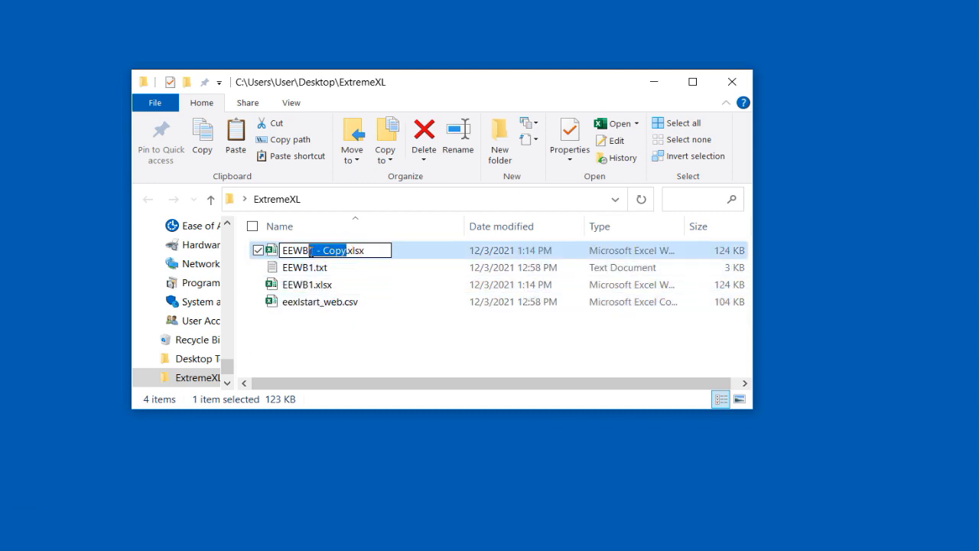
{"action": "type", "text": "2"}
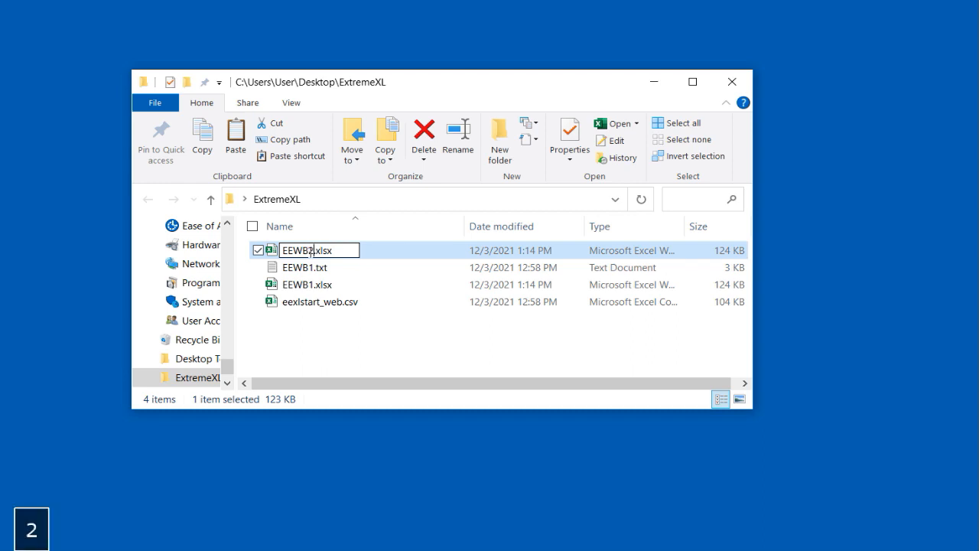
{"action": "key", "text": "Return"}
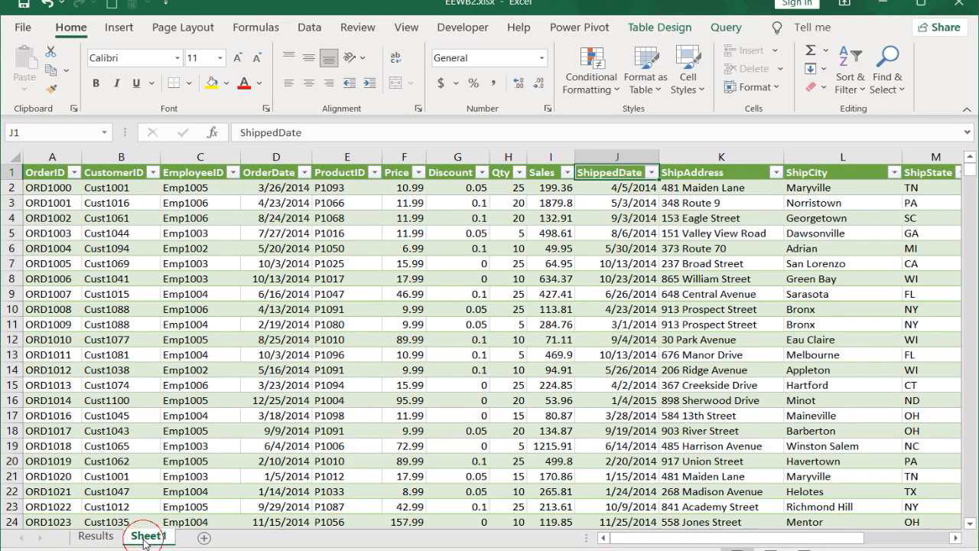
Step: Rename the worksheet Sheet1 as Data
{"action": "double_click", "coordinate": [145, 536]}
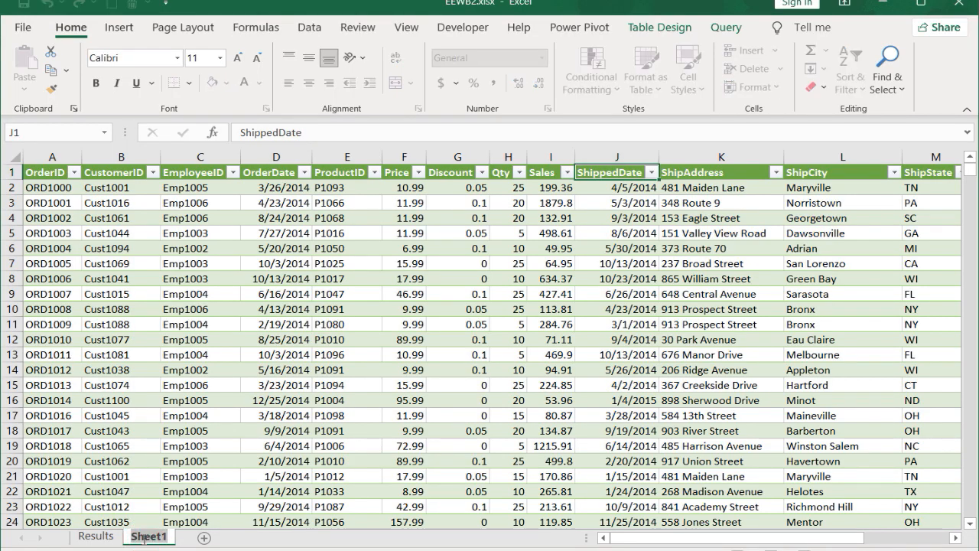
{"action": "type", "text": "Data"}
{"action": "key", "text": "Return"}
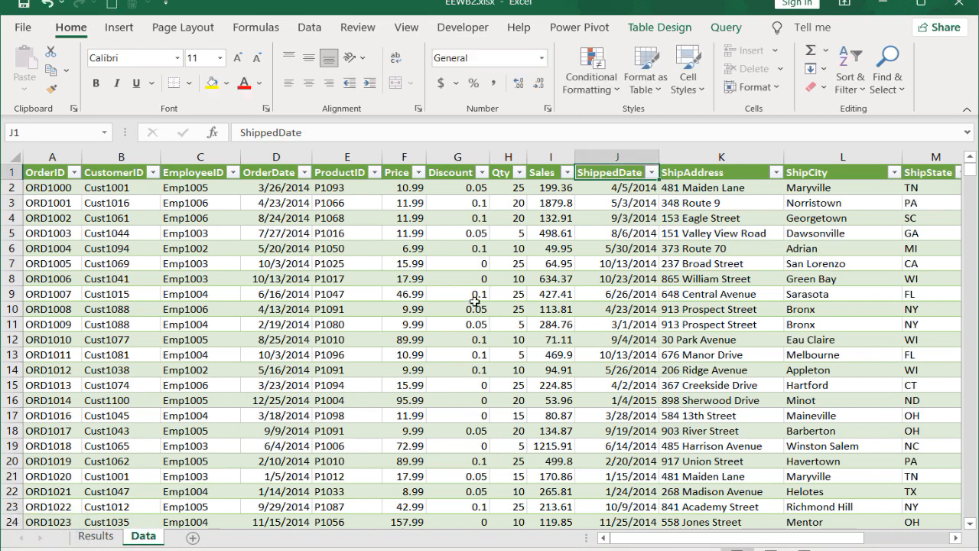
{"action": "key", "text": "Return"}
Step: Format the whole Discount column of the table as percentages
{"action": "left_click", "coordinate": [466, 175]}
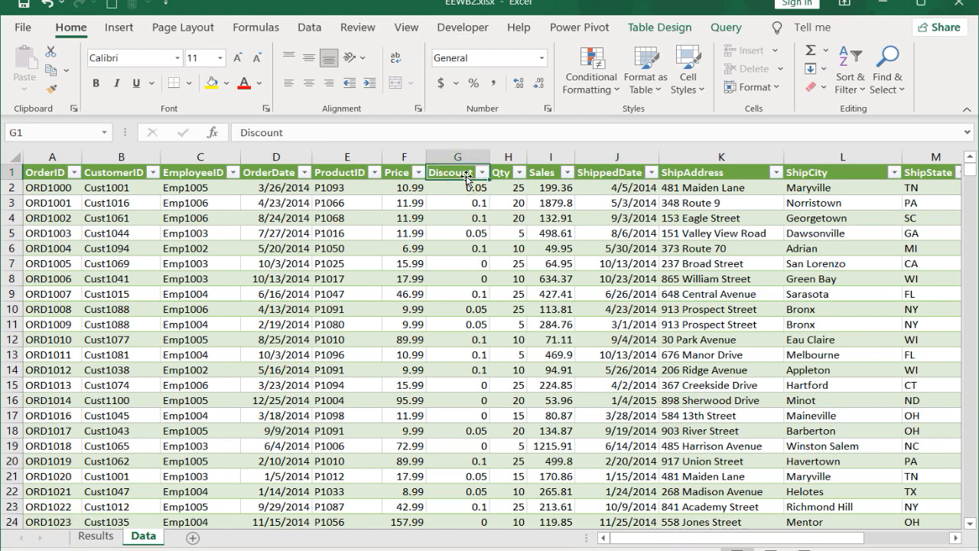
{"action": "key", "text": "ctrl+shift+Down"}
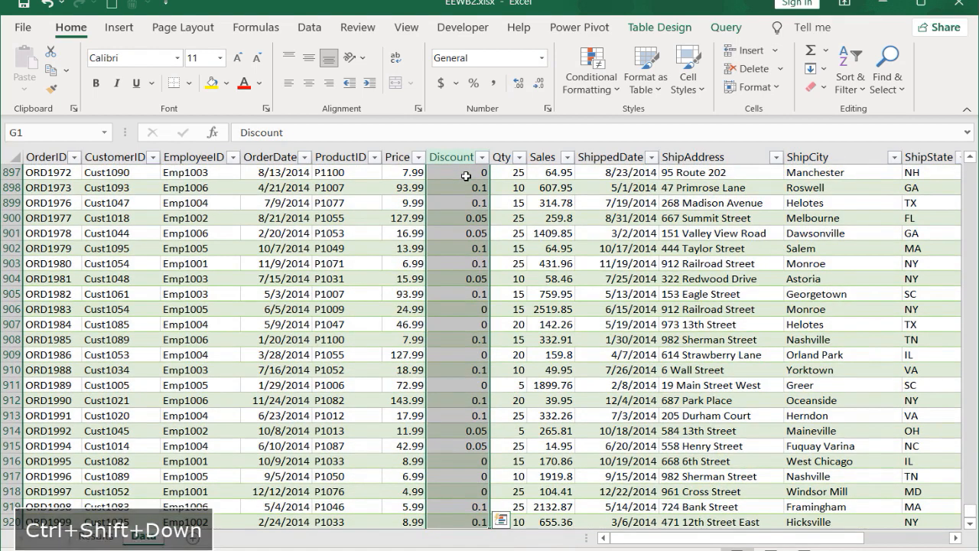
{"action": "left_click", "coordinate": [473, 82]}
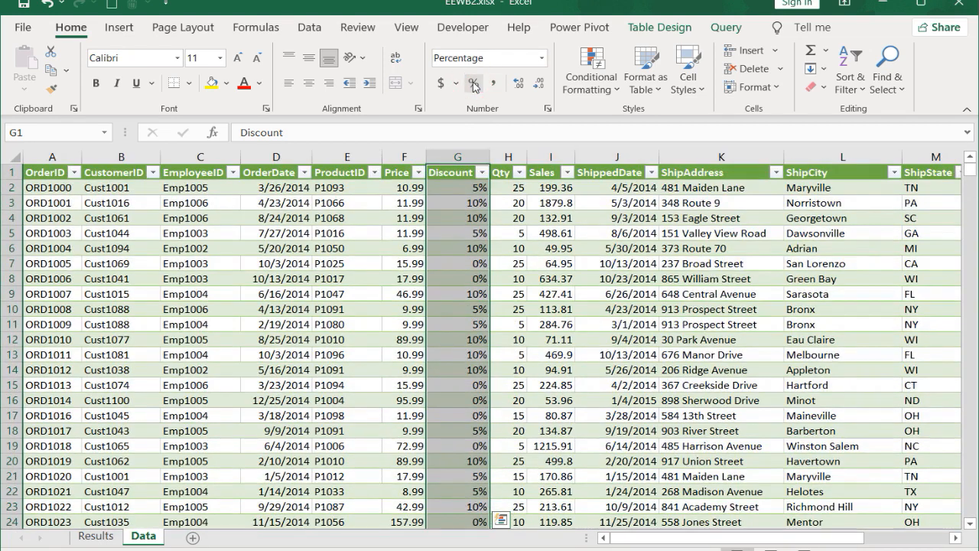
{"action": "left_click", "coordinate": [457, 174]}
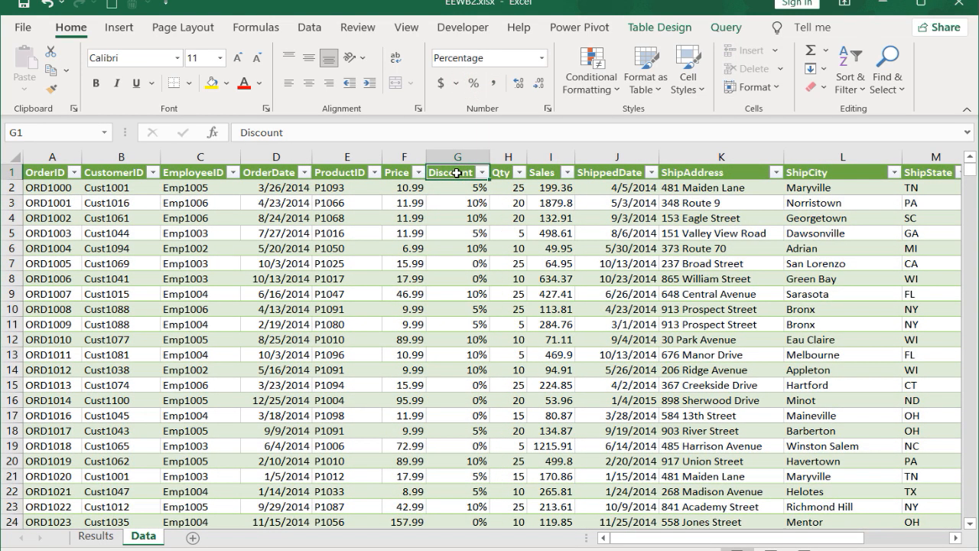
Step: Insert a table column before Sales, head it New Sales and fit its width to the heading
{"action": "left_click", "coordinate": [548, 156]}
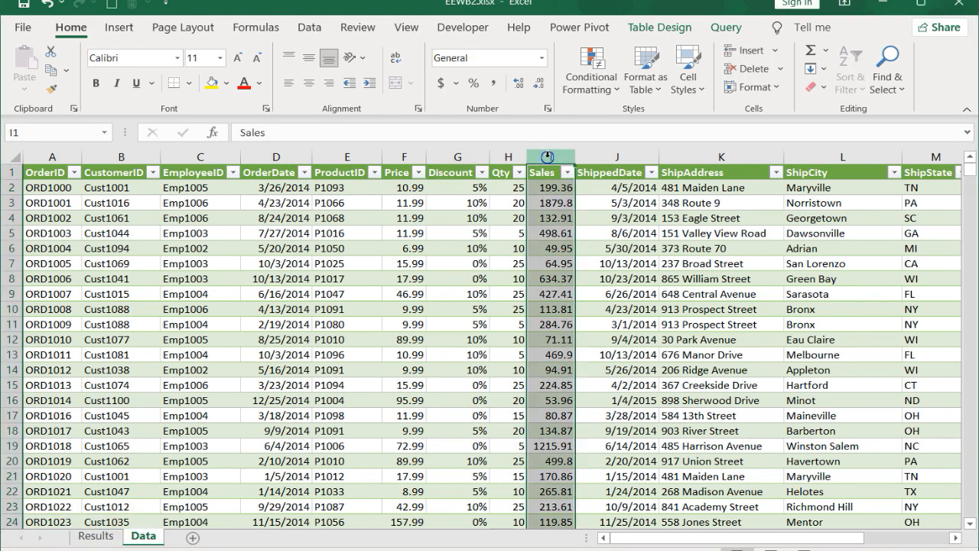
{"action": "right_click", "coordinate": [548, 156]}
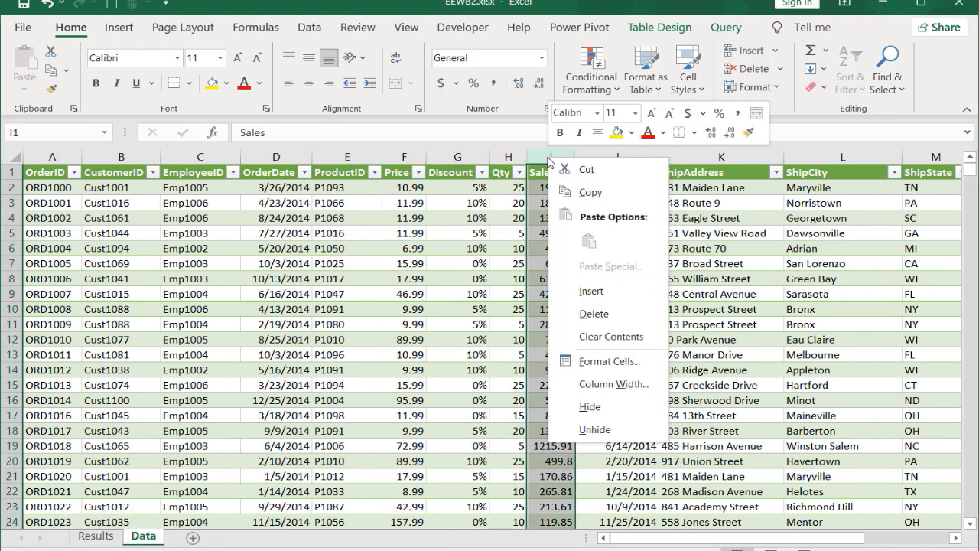
{"action": "left_click", "coordinate": [592, 292]}
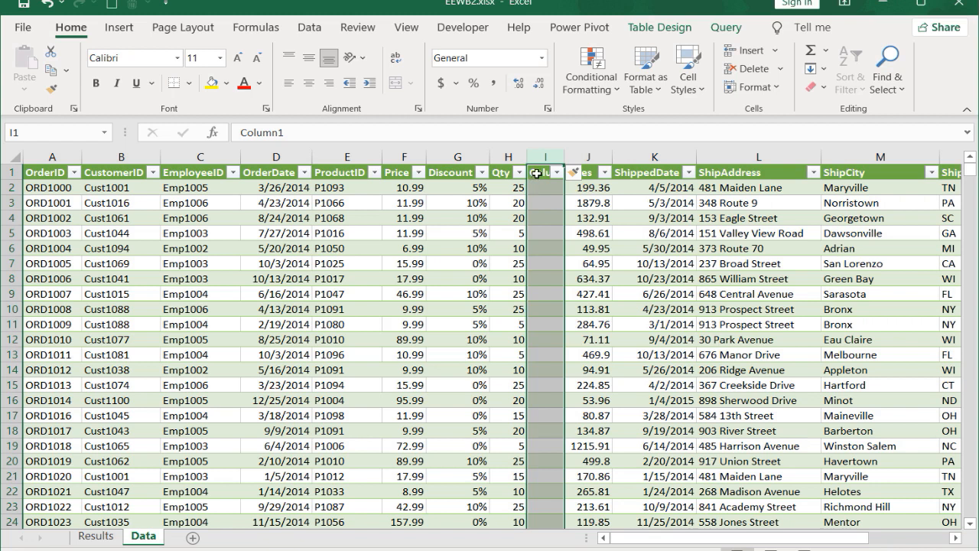
{"action": "left_click", "coordinate": [537, 173]}
{"action": "type", "text": "New Sales"}
{"action": "key", "text": "Return"}
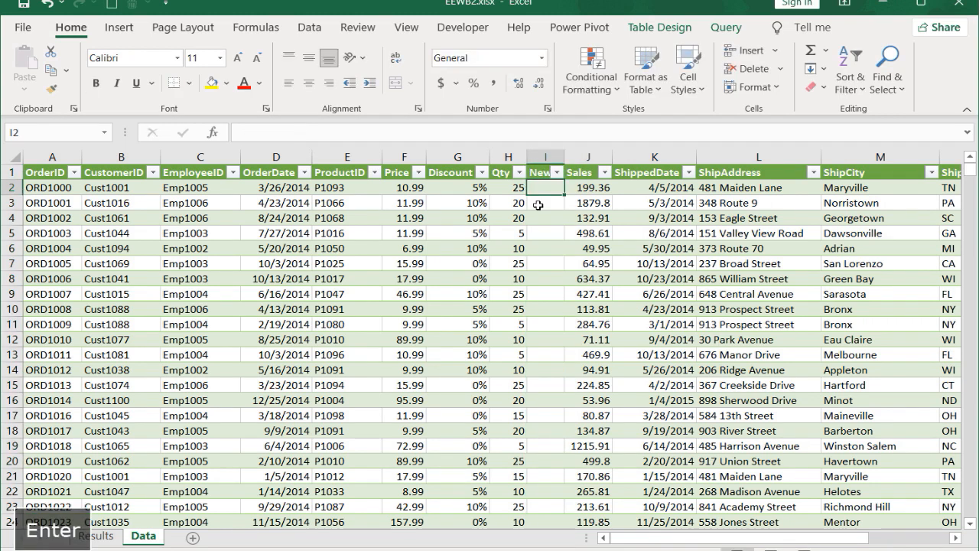
{"action": "double_click", "coordinate": [565, 157]}
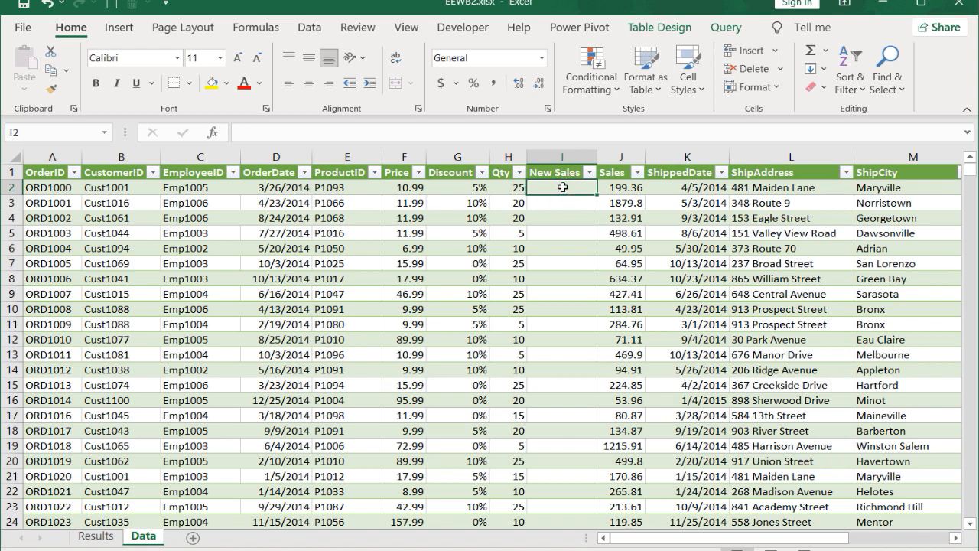
{"action": "key", "text": "Return"}
{"action": "left_click", "coordinate": [346, 130]}
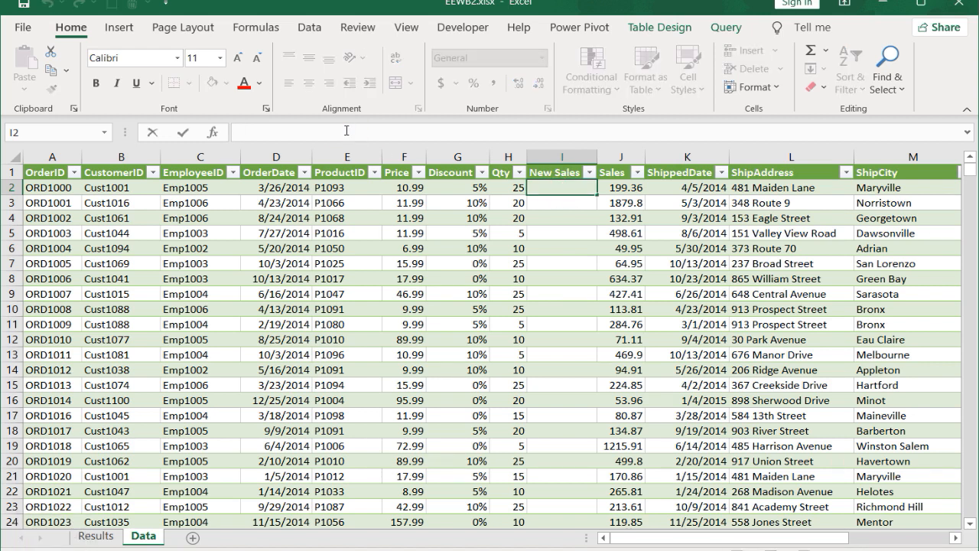
{"action": "type", "text": "=("}
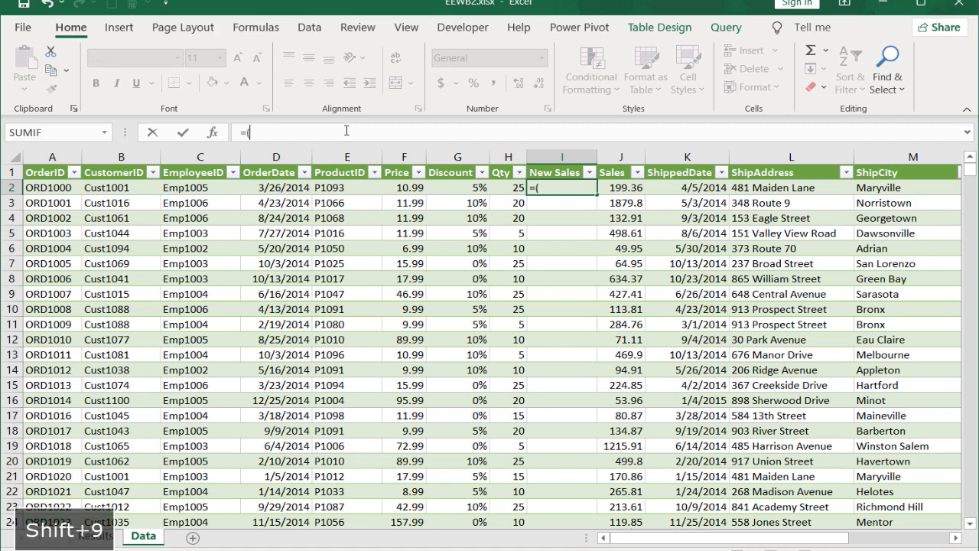
{"action": "left_click", "coordinate": [397, 188]}
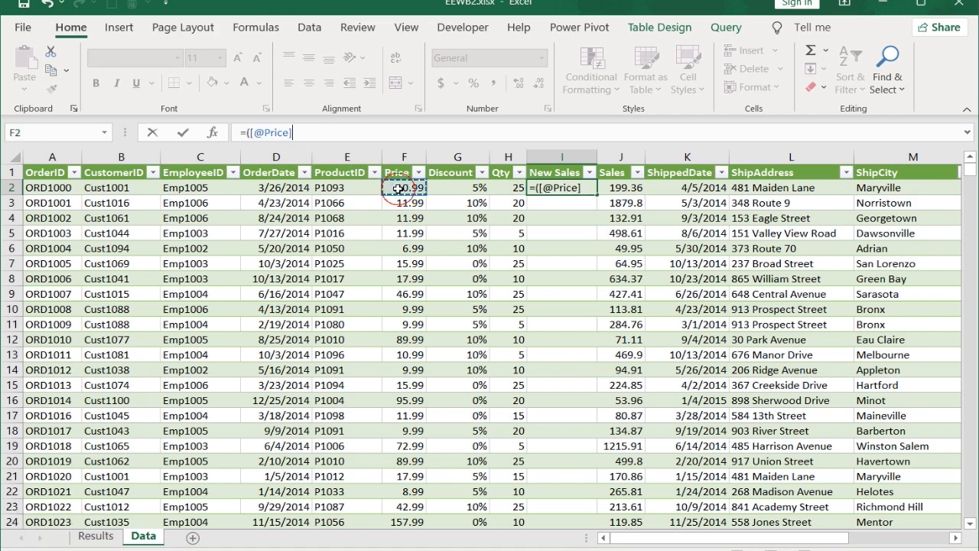
{"action": "type", "text": "*"}
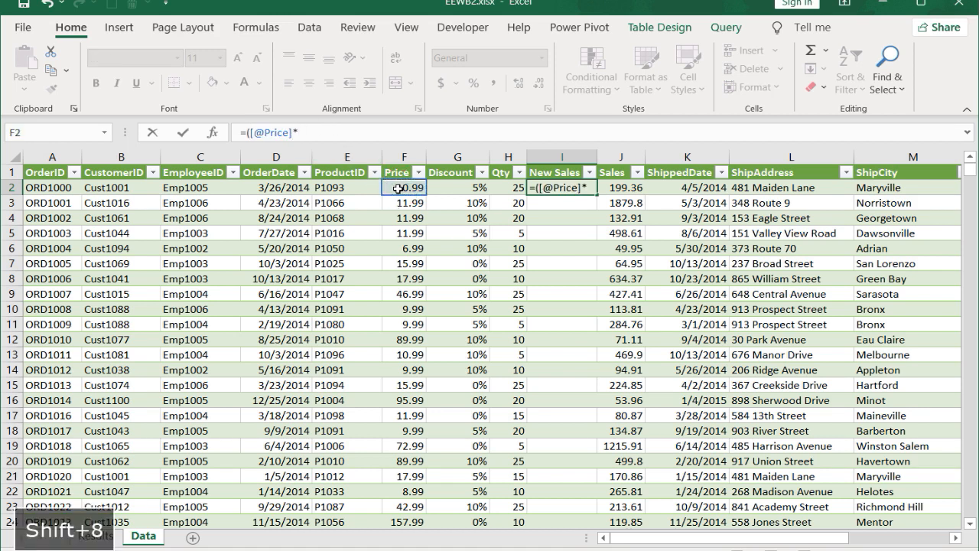
{"action": "left_click", "coordinate": [514, 188]}
{"action": "type", "text": ")"}
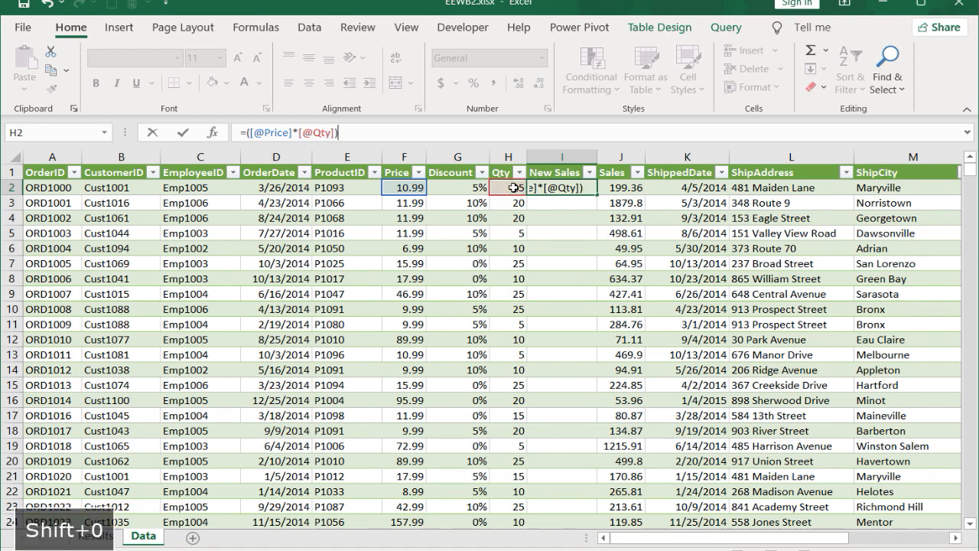
{"action": "type", "text": "*(1"}
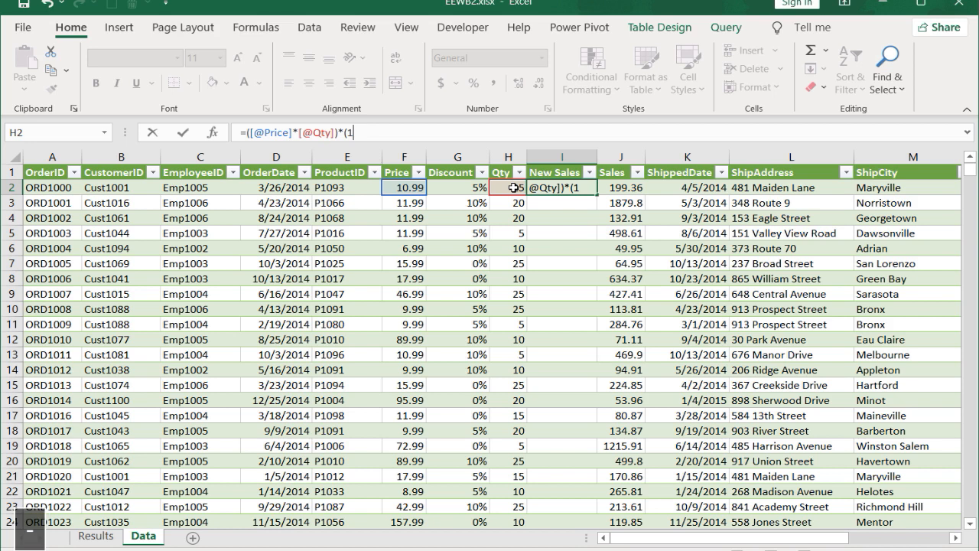
{"action": "type", "text": "-"}
{"action": "left_click", "coordinate": [471, 186]}
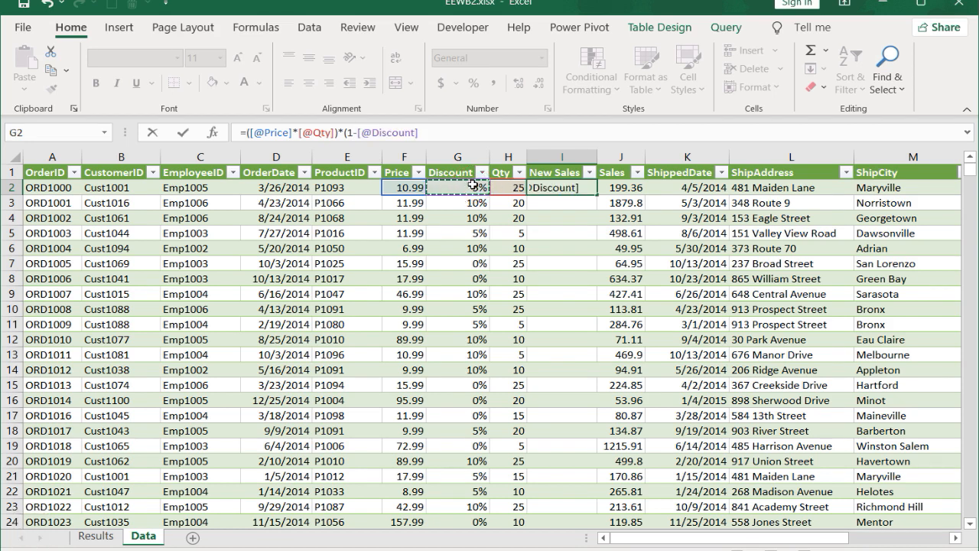
{"action": "type", "text": ")"}
{"action": "key", "text": "Return"}
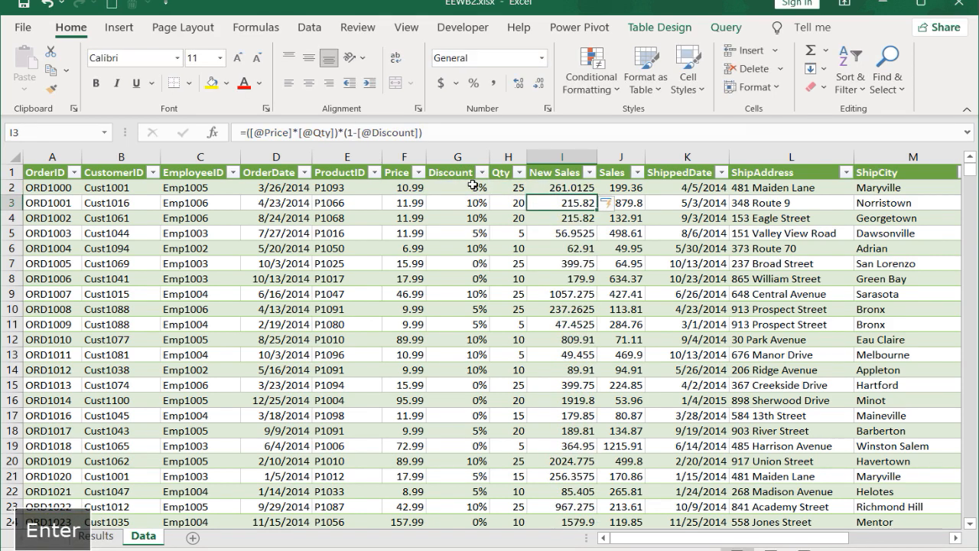
Step: Apply the dollar Accounting number format to the whole New Sales column
{"action": "left_click", "coordinate": [564, 172]}
{"action": "key", "text": "ctrl+shift+Down"}
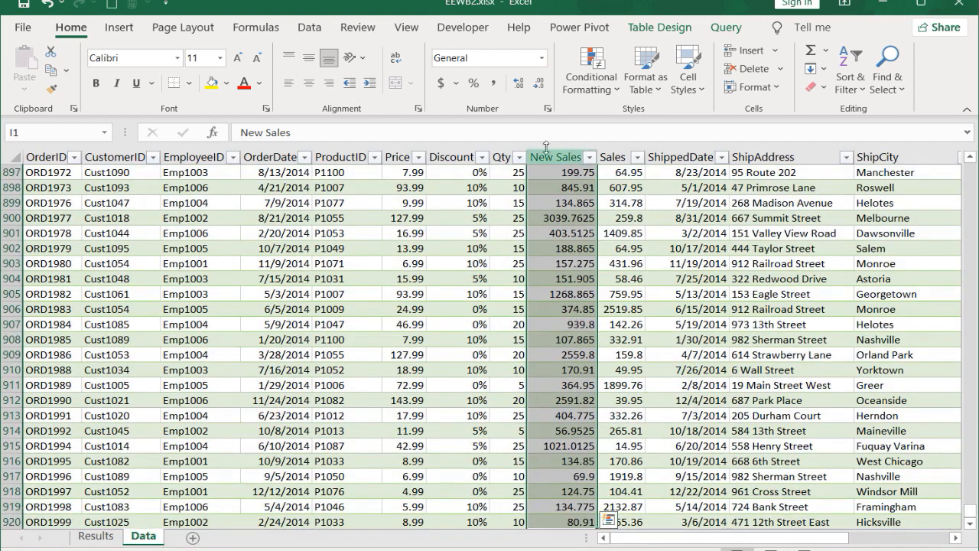
{"action": "left_click", "coordinate": [441, 82]}
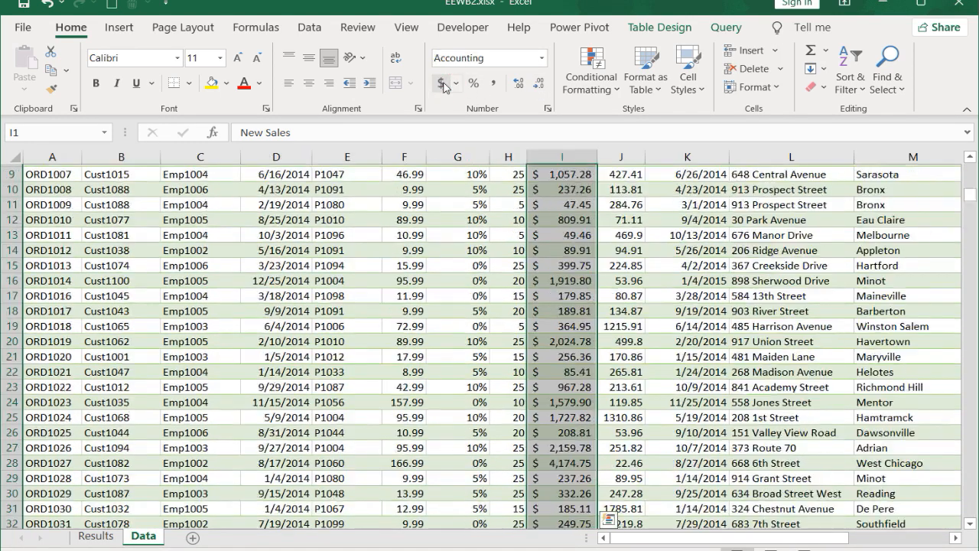
{"action": "left_click", "coordinate": [553, 187]}
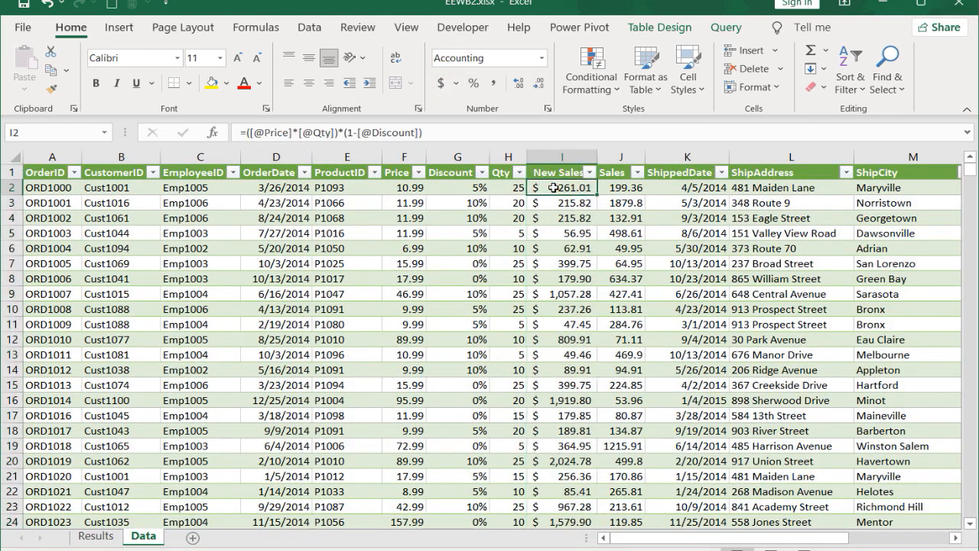
Step: Test the New Sales formula by setting the first order's price to 10 in F2 and its quantity to 10 in H2
{"action": "left_click", "coordinate": [410, 187]}
{"action": "type", "text": "10"}
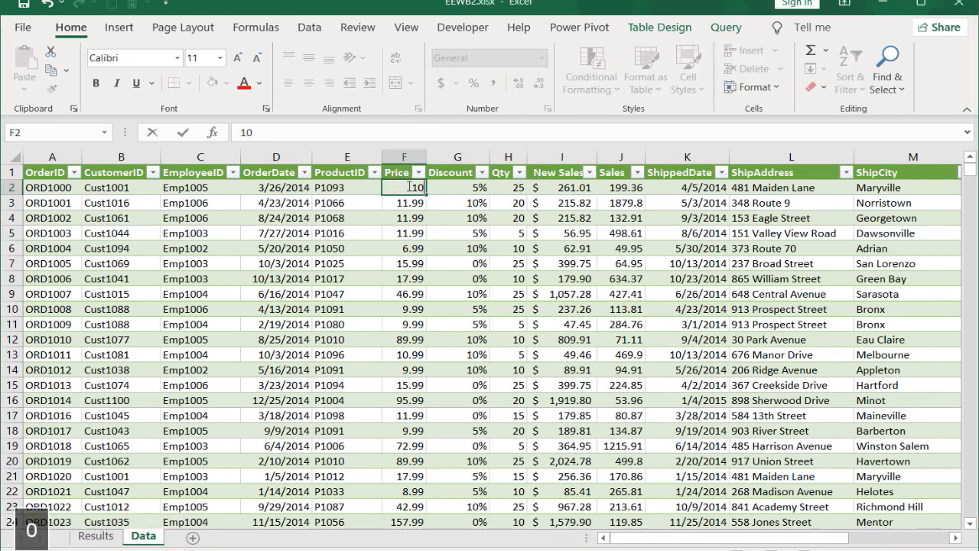
{"action": "left_click", "coordinate": [512, 187]}
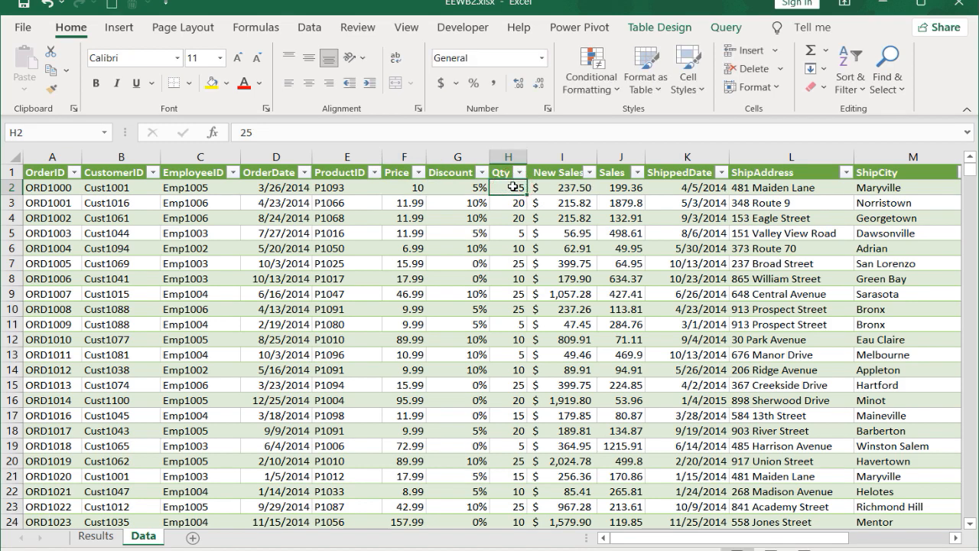
{"action": "type", "text": "10"}
{"action": "key", "text": "Return"}
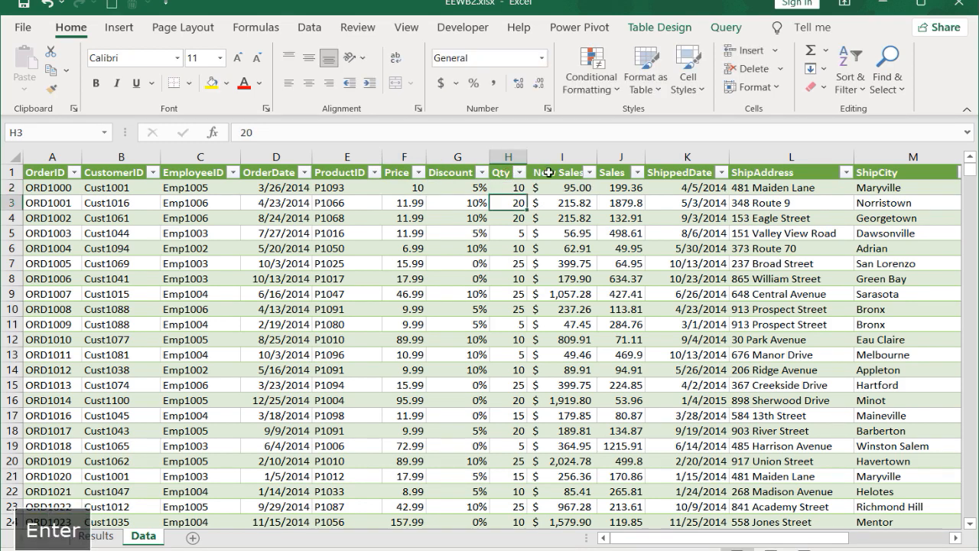
{"action": "left_click", "coordinate": [572, 190]}
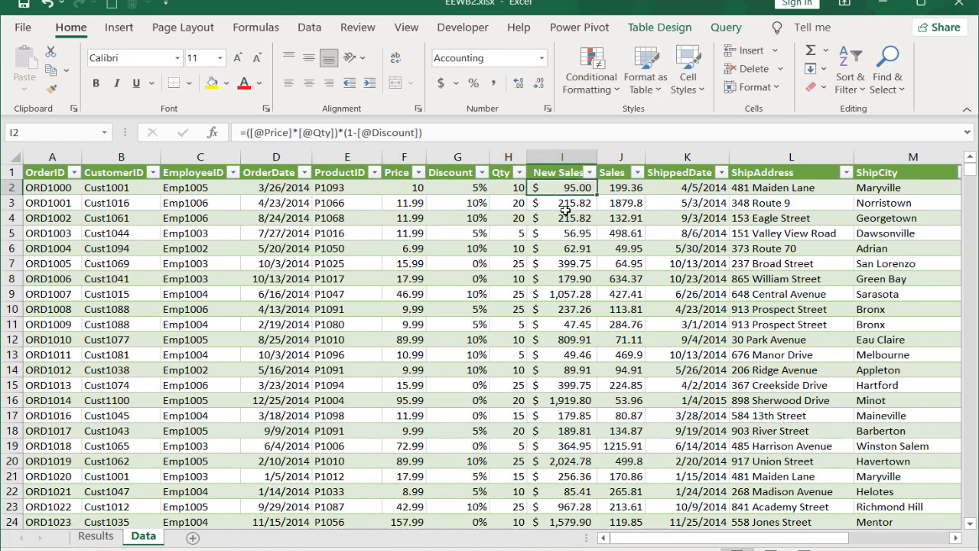
Step: Undo the test price and quantity changes in row 2
{"action": "key", "text": "ctrl+z"}
{"action": "key", "text": "ctrl+z"}
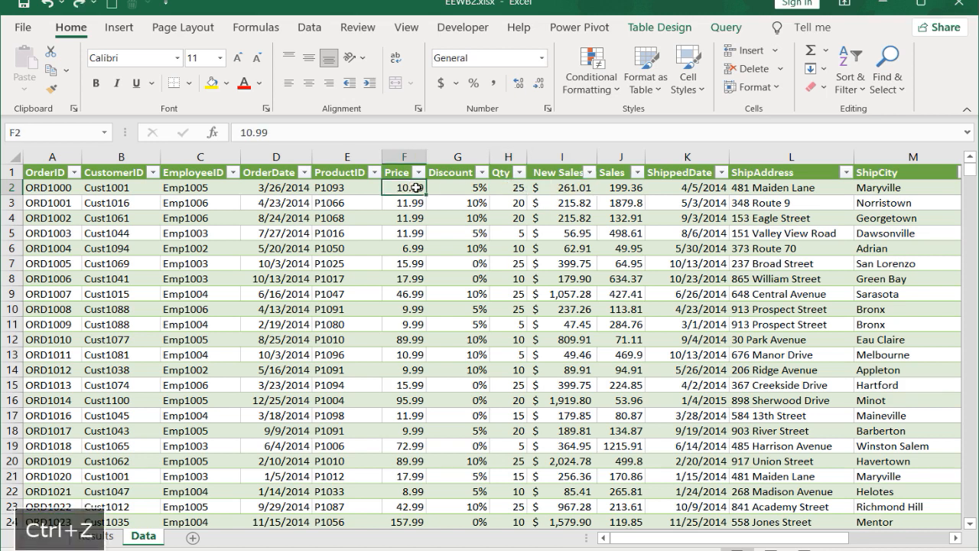
{"action": "left_click", "coordinate": [573, 189]}
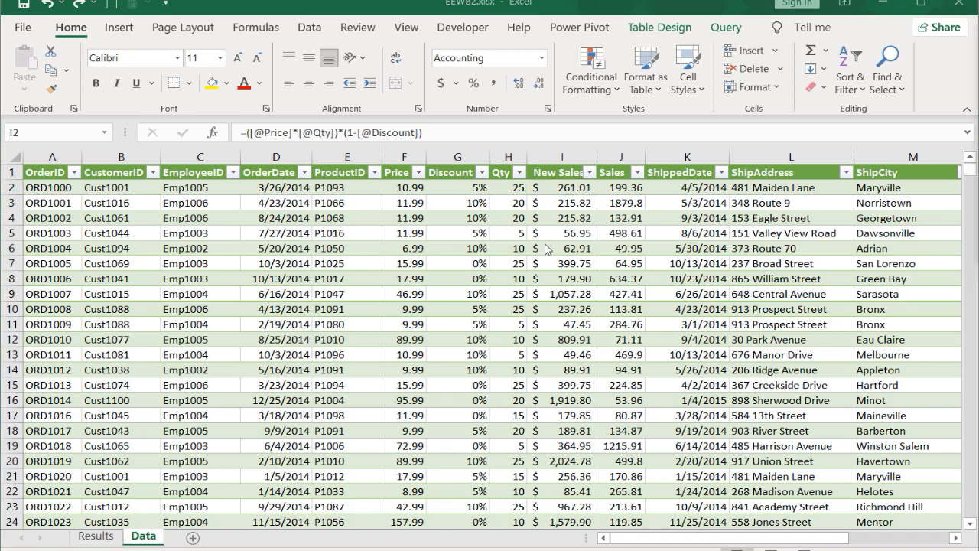
{"action": "key", "text": "ctrl+z"}
Step: Replace the formulas in the whole New Sales column with their values by copying the column and pasting it over itself as values
{"action": "left_click", "coordinate": [562, 174]}
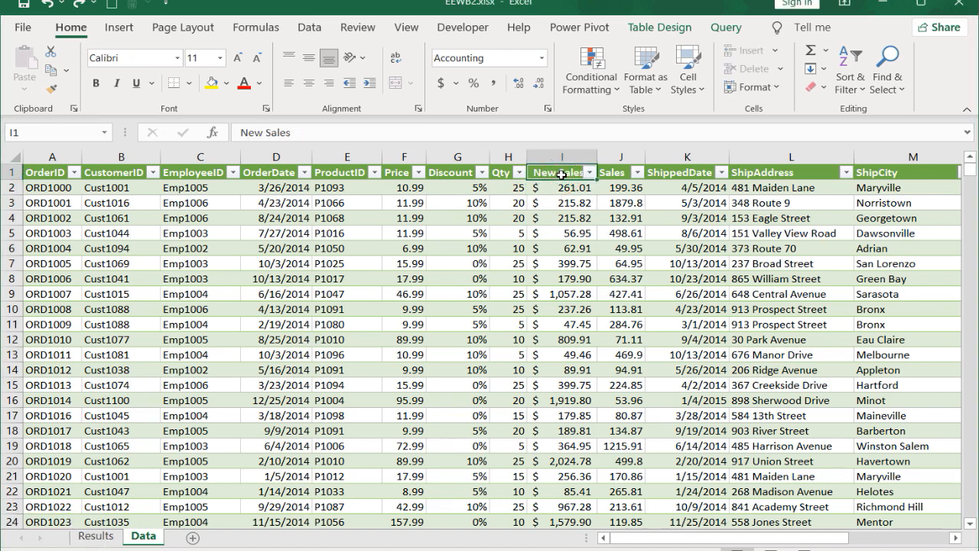
{"action": "key", "text": "ctrl+shift+Down"}
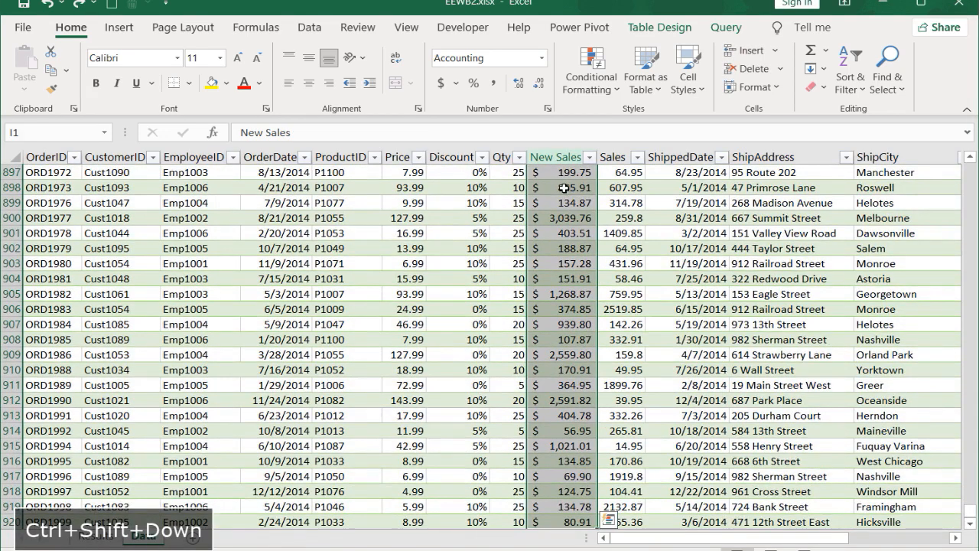
{"action": "key", "text": "Escape"}
{"action": "key", "text": "ctrl+c"}
{"action": "right_click", "coordinate": [559, 195]}
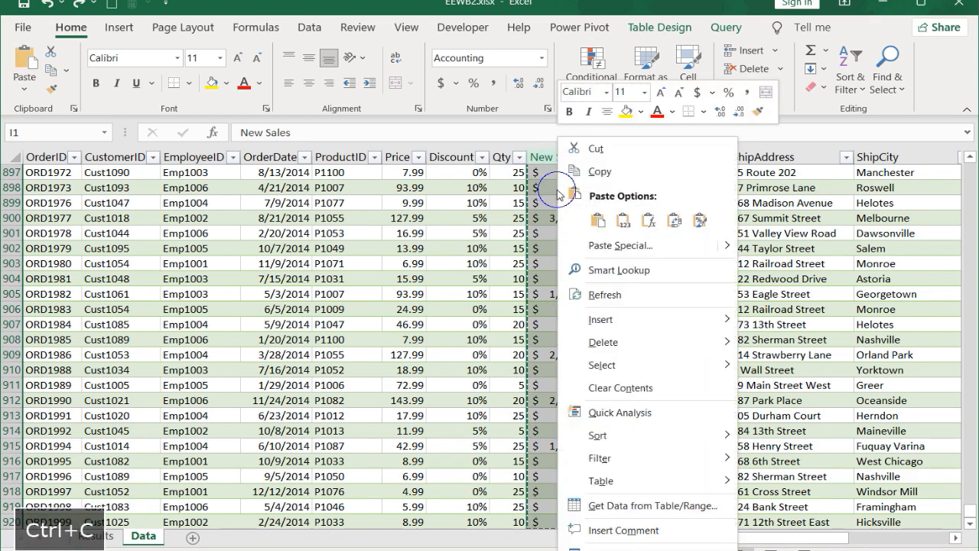
{"action": "left_click", "coordinate": [623, 220]}
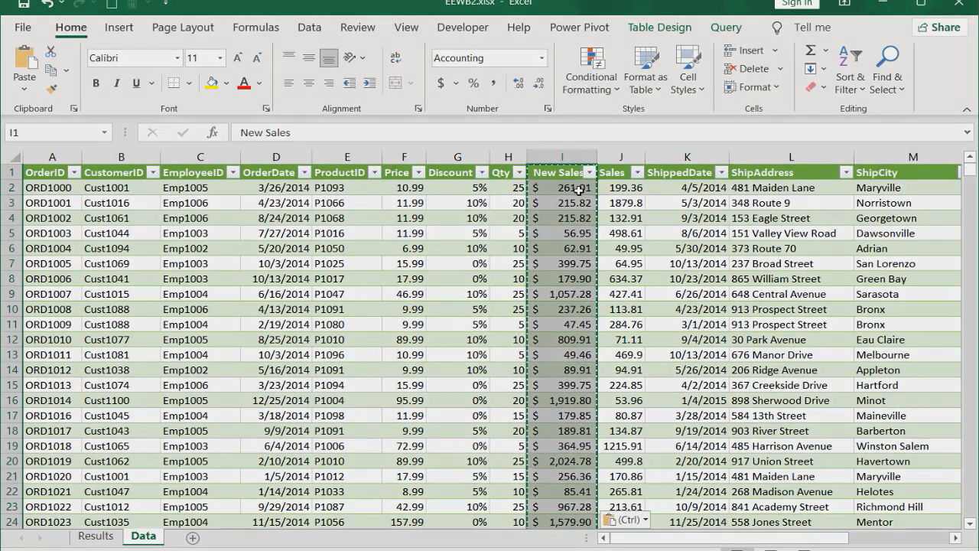
{"action": "left_click", "coordinate": [565, 190]}
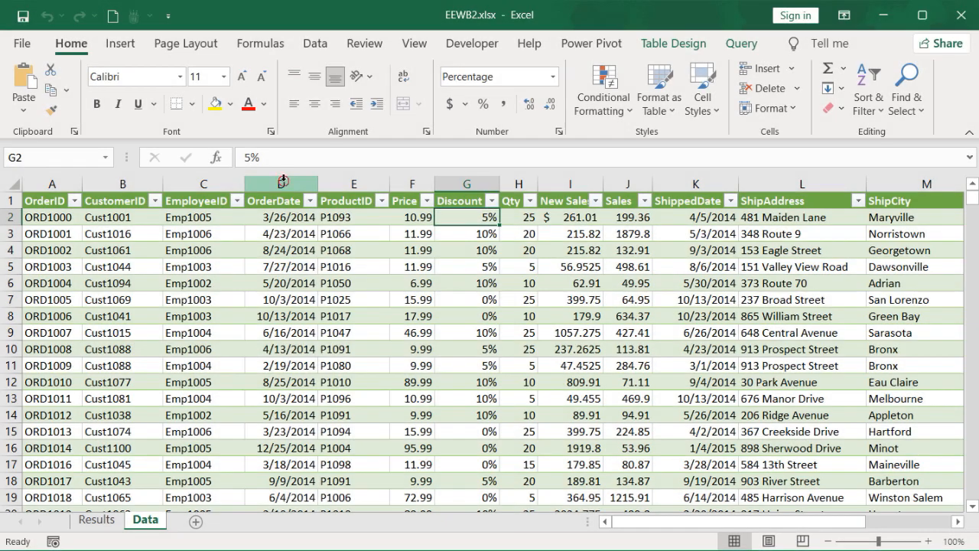
Step: Copy the Data sheet's OrderDate, New Sales and Sales columns and paste them into the Results sheet starting at M1
{"action": "left_click", "coordinate": [281, 183]}
{"action": "left_click", "coordinate": [566, 183], "text": "ctrl"}
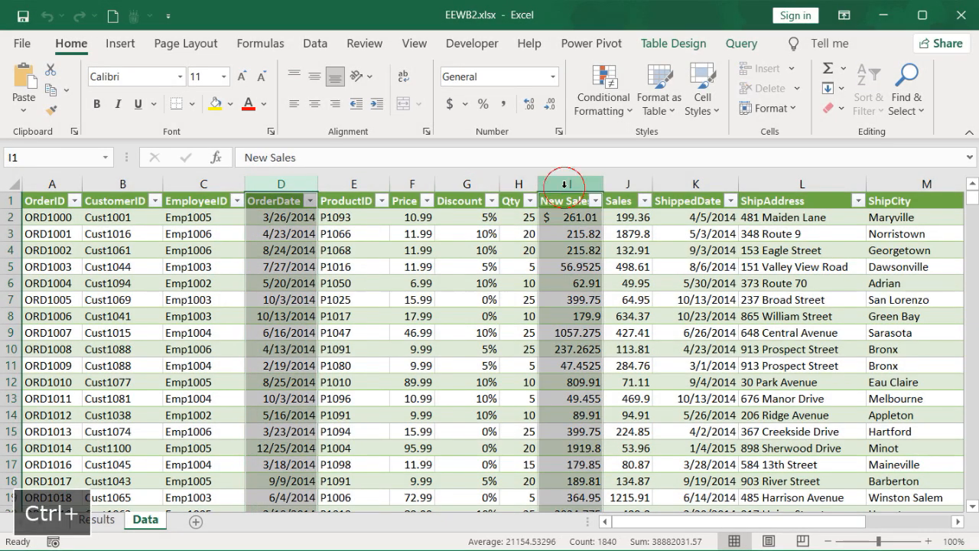
{"action": "left_click", "coordinate": [626, 184], "text": "ctrl"}
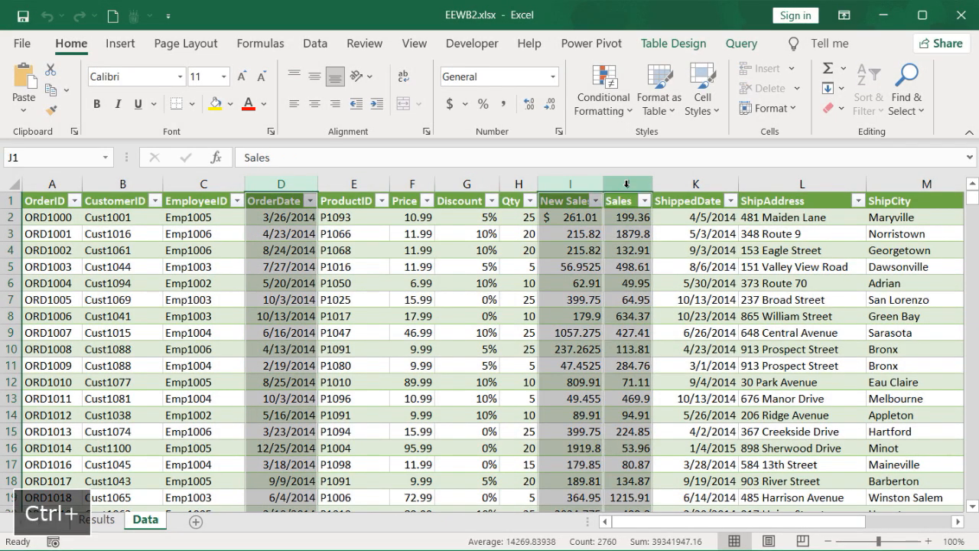
{"action": "key", "text": "ctrl+c"}
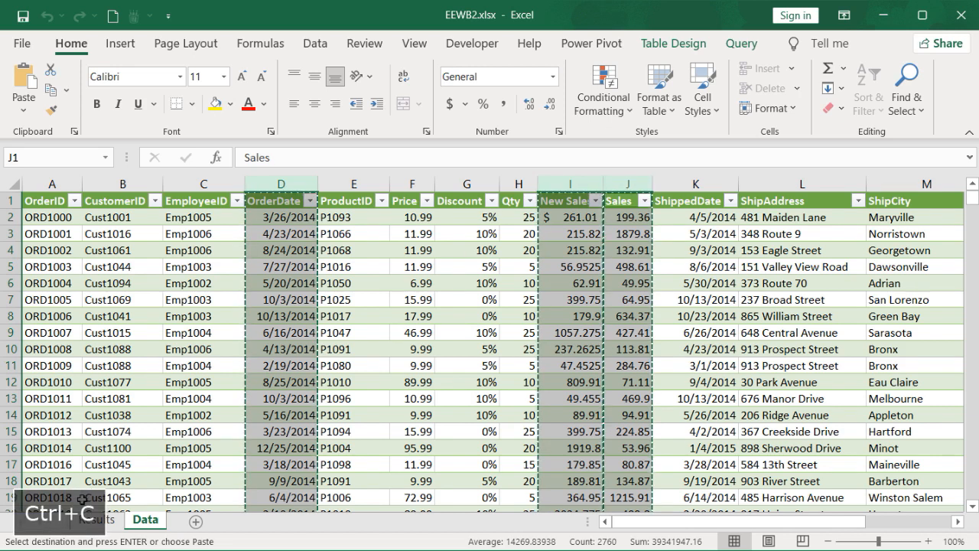
{"action": "left_click", "coordinate": [96, 519]}
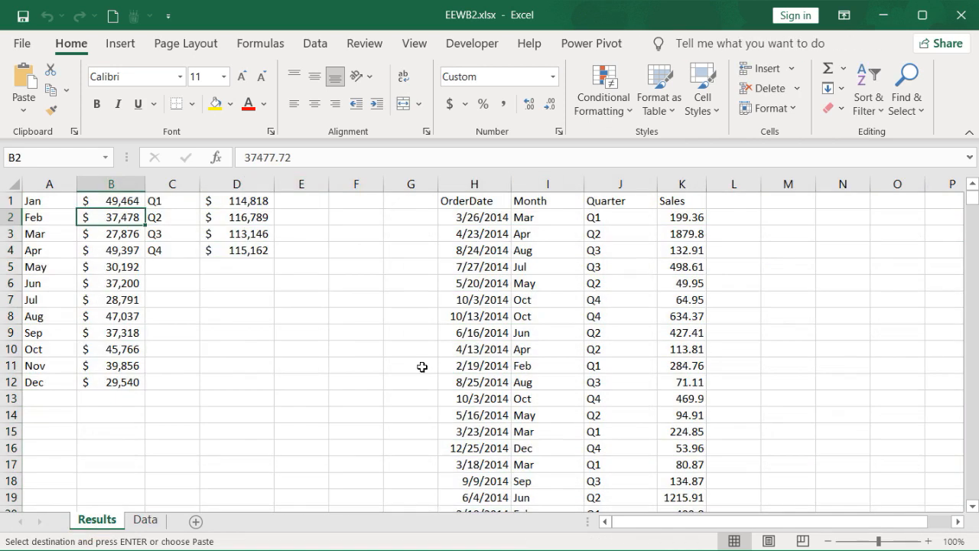
{"action": "left_click", "coordinate": [793, 200]}
{"action": "right_click", "coordinate": [793, 200]}
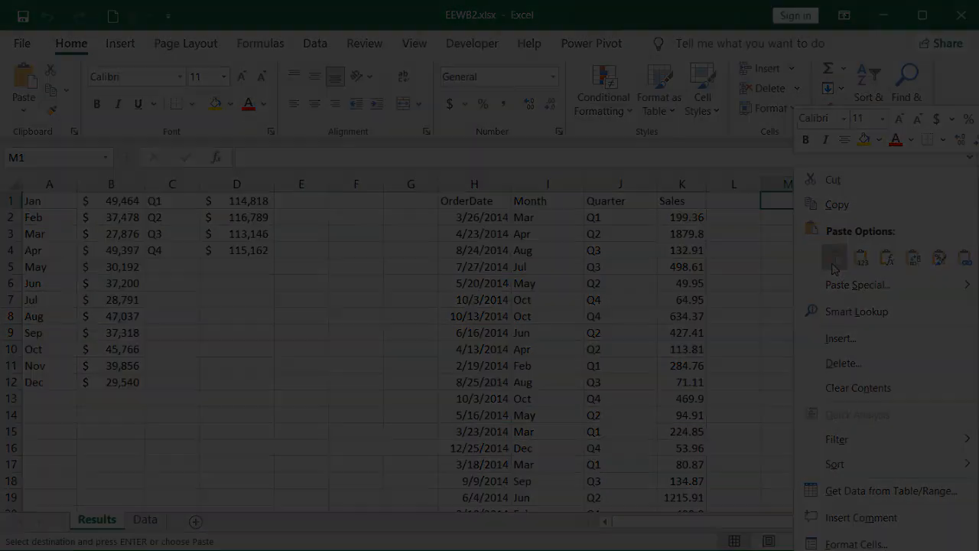
{"action": "left_click", "coordinate": [835, 258]}
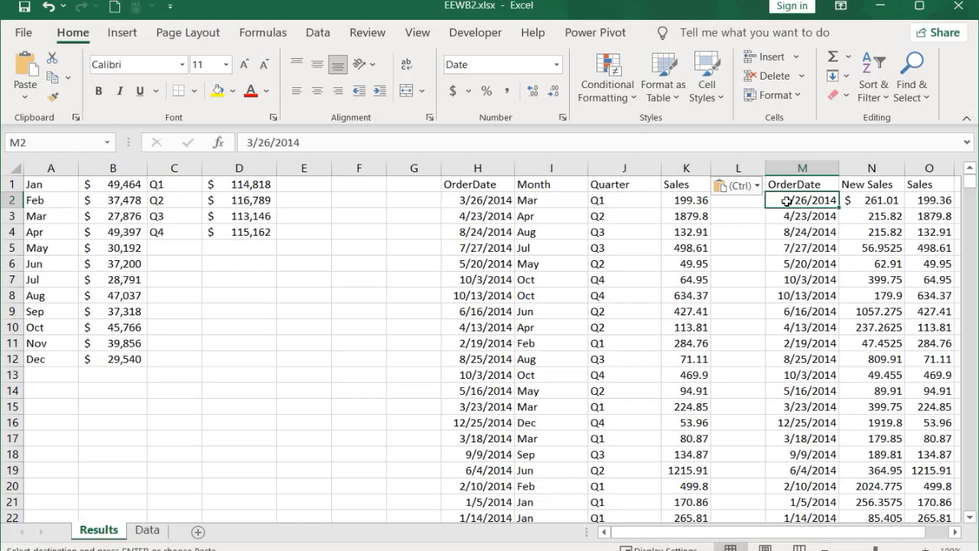
Step: Compare the two OrderDate columns by entering =IF(H2=M2,1,0) in L2 and filling it down column L
{"action": "left_click", "coordinate": [477, 205]}
{"action": "left_click_drag", "start_coordinate": [475, 214], "coordinate": [464, 277]}
{"action": "left_click_drag", "start_coordinate": [797, 216], "coordinate": [798, 280]}
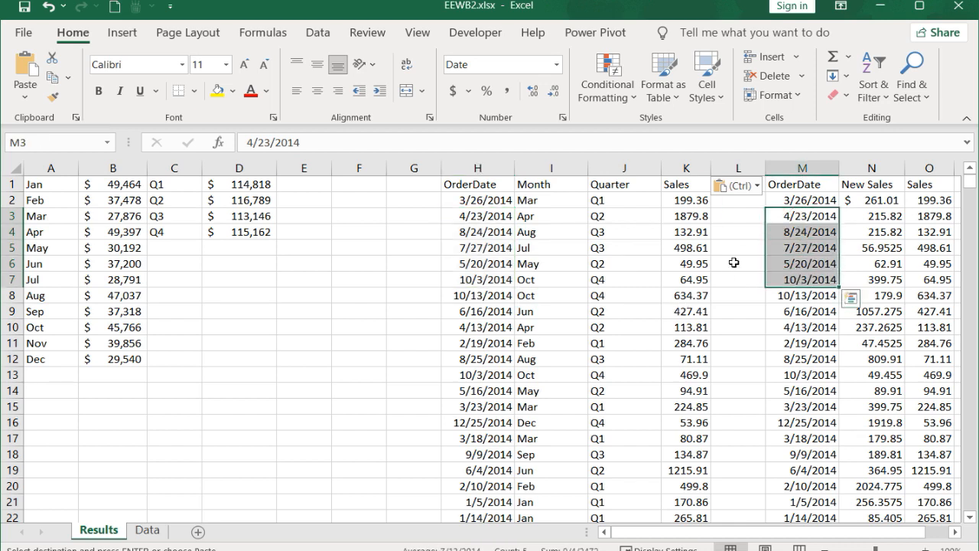
{"action": "left_click", "coordinate": [738, 200]}
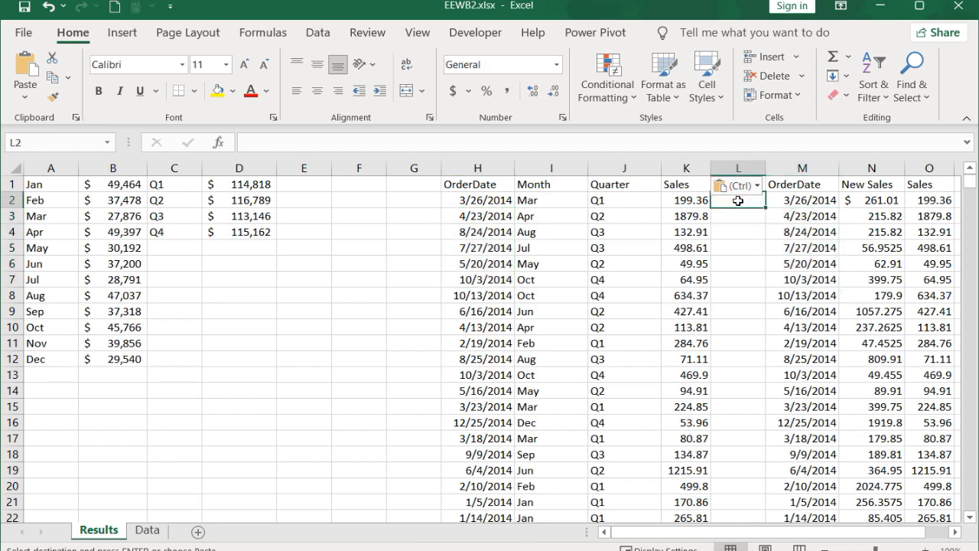
{"action": "key", "text": "Escape"}
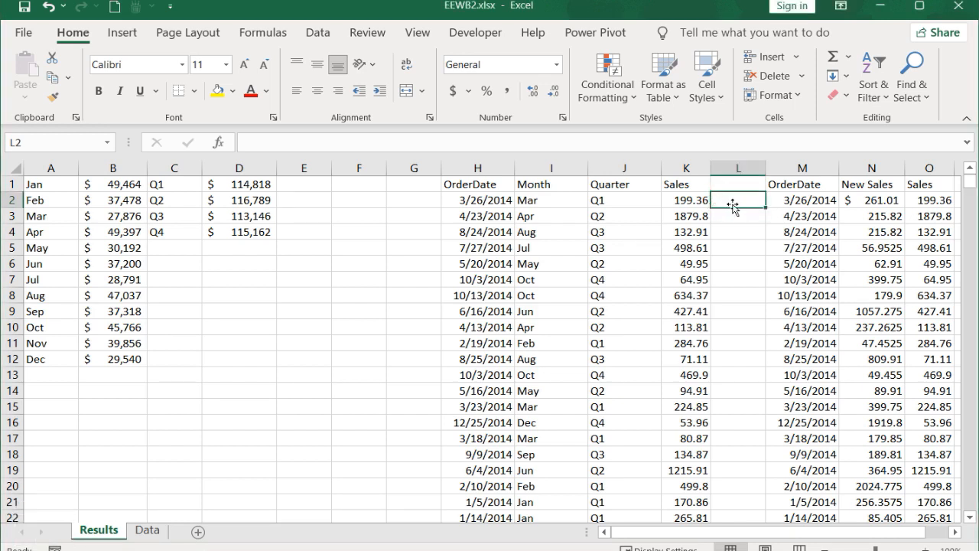
{"action": "type", "text": "="}
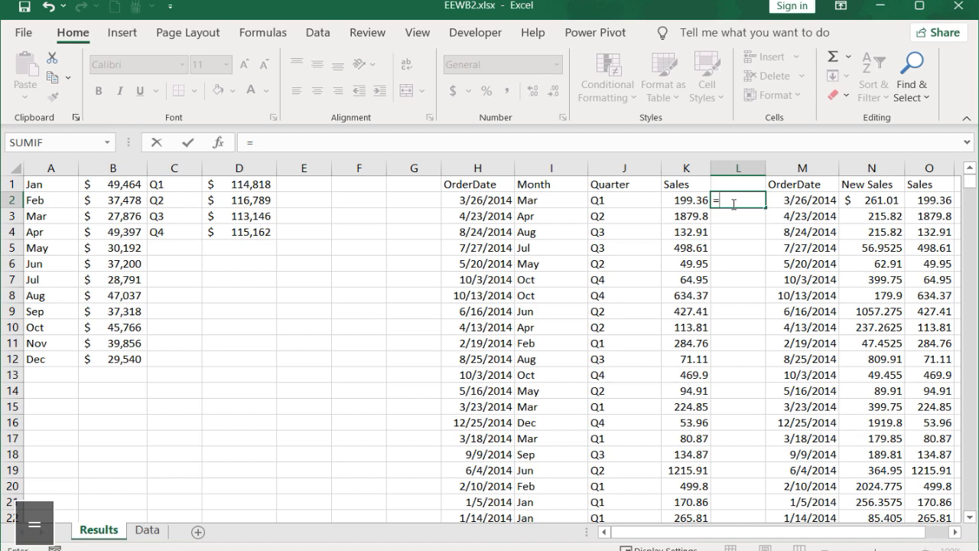
{"action": "type", "text": "if("}
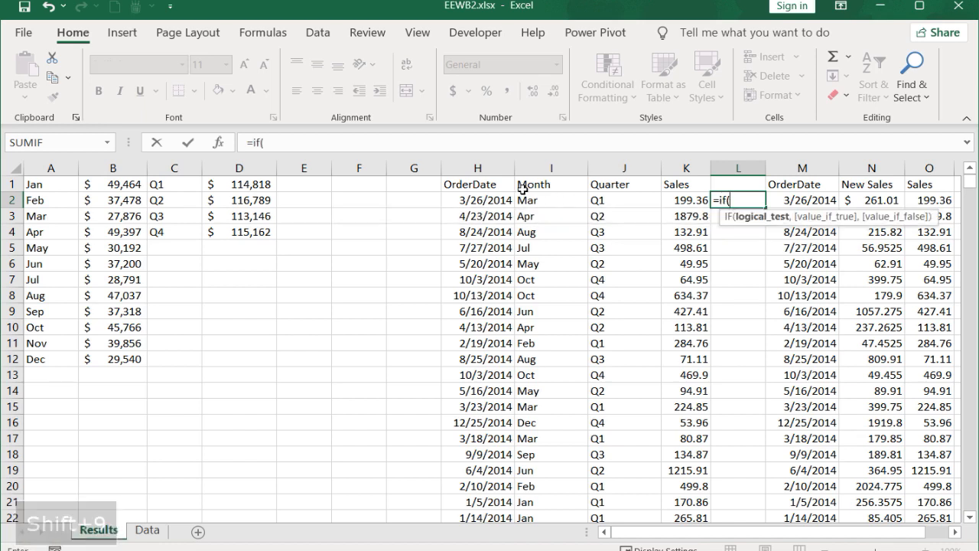
{"action": "left_click", "coordinate": [483, 203]}
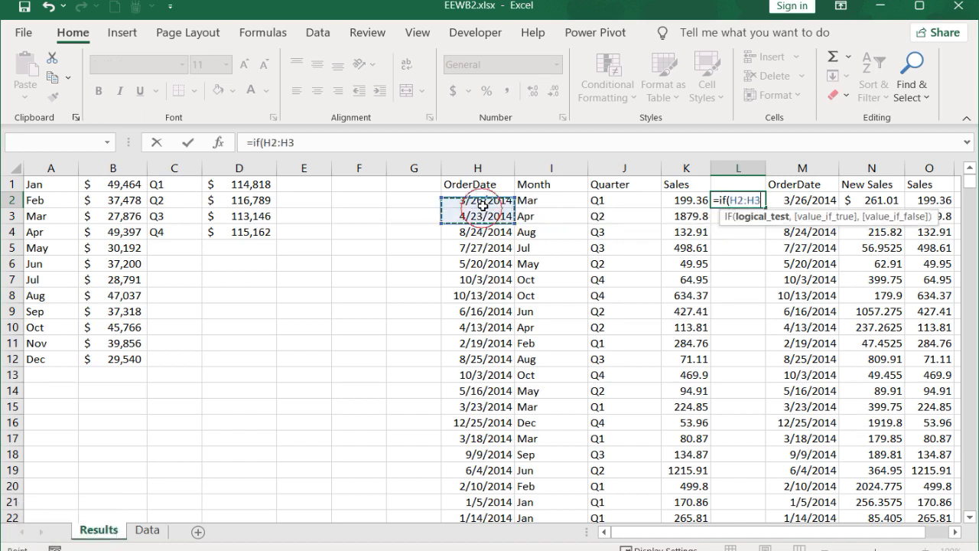
{"action": "type", "text": "="}
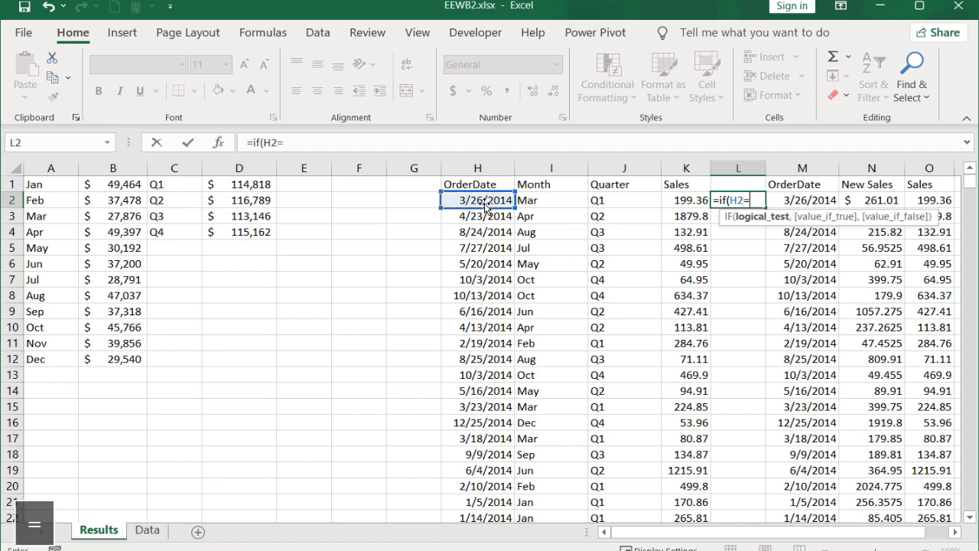
{"action": "left_click", "coordinate": [791, 200]}
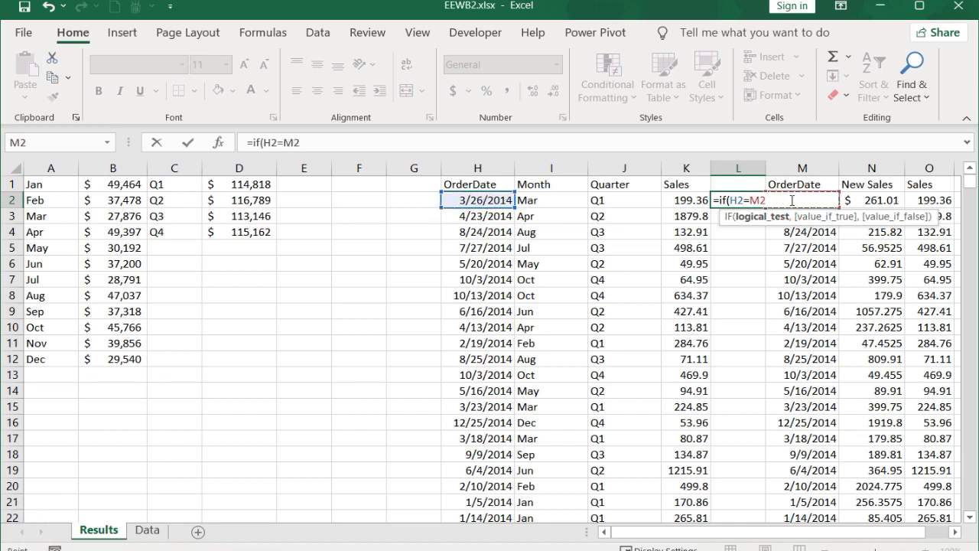
{"action": "type", "text": ",1,0)"}
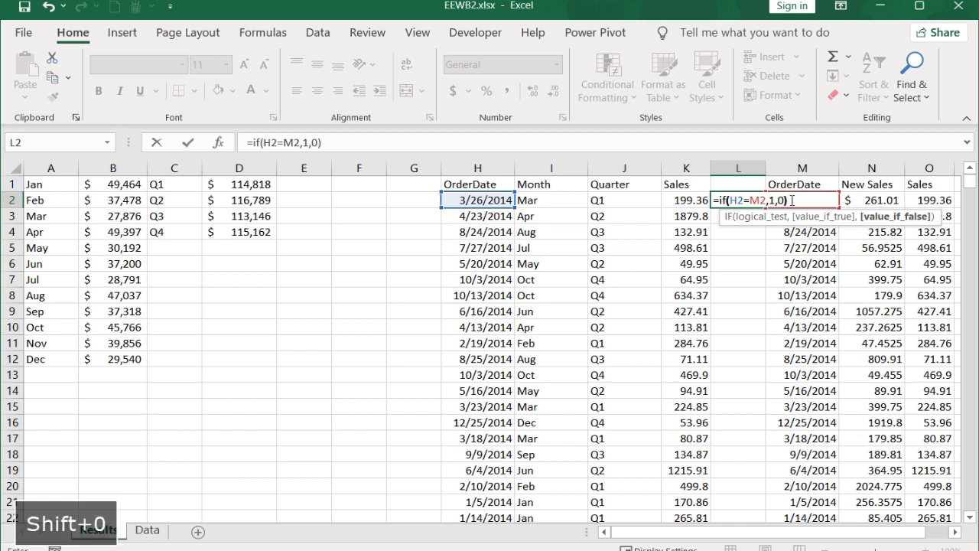
{"action": "key", "text": "Return"}
{"action": "left_click", "coordinate": [753, 200]}
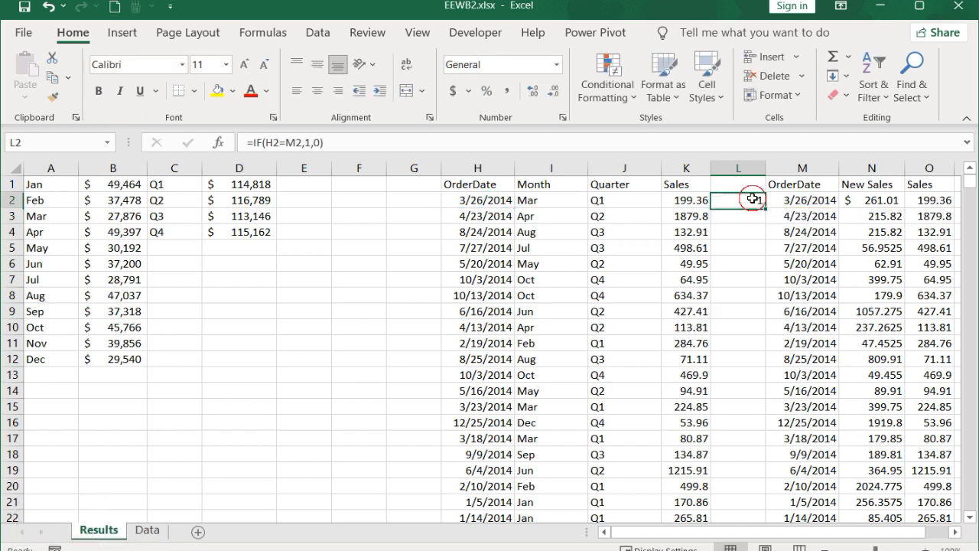
{"action": "double_click", "coordinate": [764, 208]}
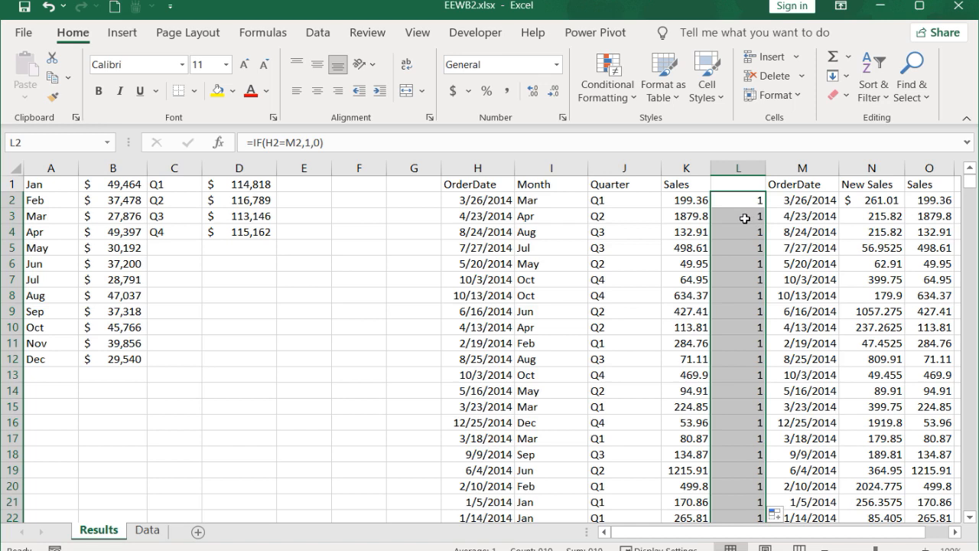
Step: Check the date comparison results in column L for mismatches using a temporary filter, then remove the filter
{"action": "key", "text": "ctrl+shift+l"}
{"action": "key", "text": "ctrl+shift+l"}
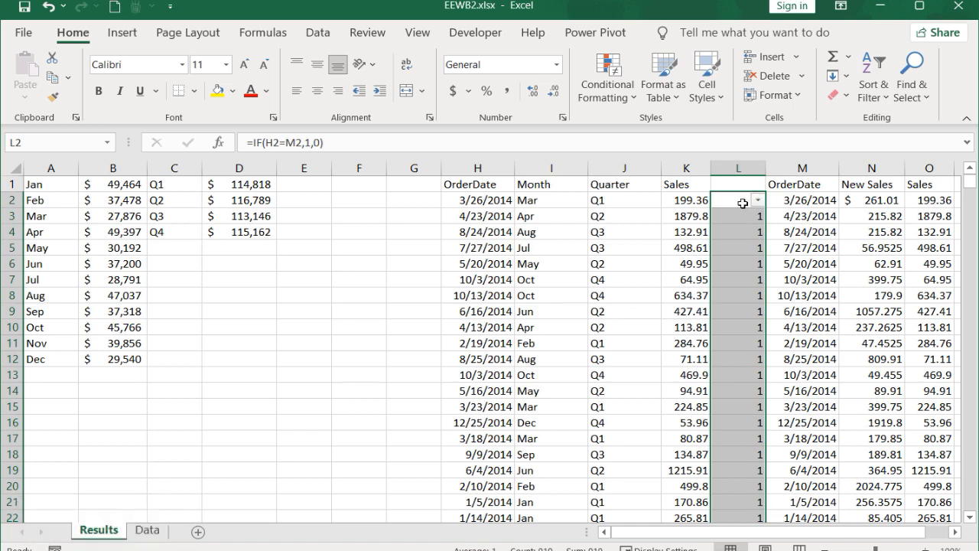
{"action": "left_click", "coordinate": [758, 199]}
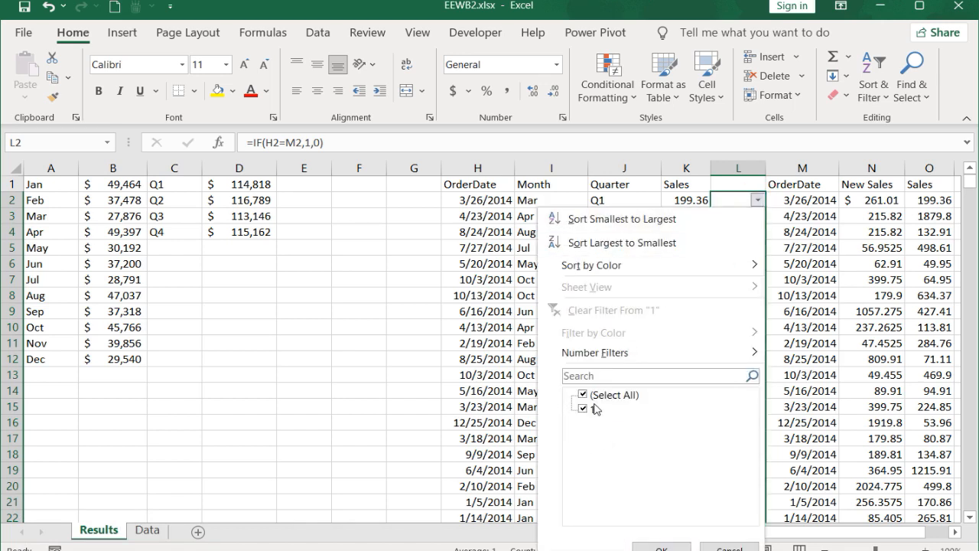
{"action": "left_click", "coordinate": [662, 547]}
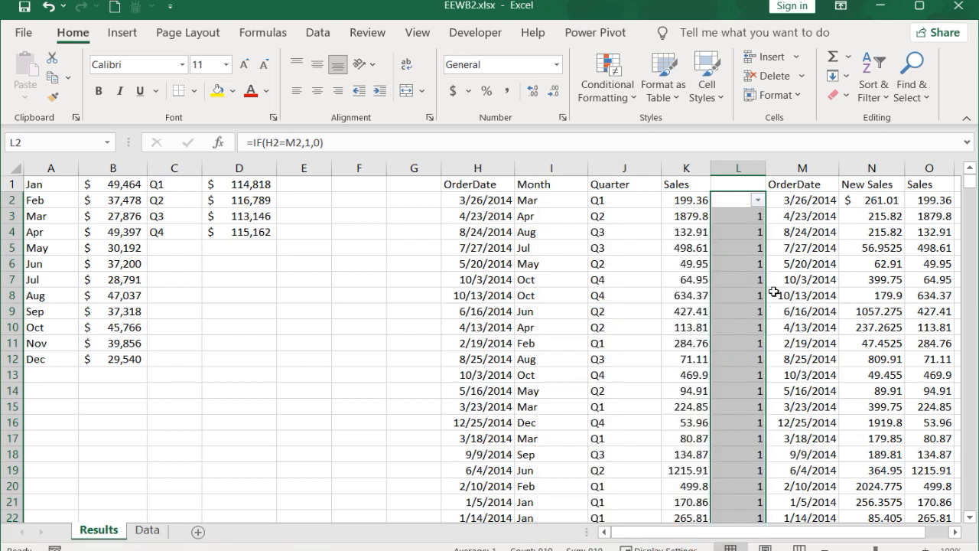
{"action": "key", "text": "ctrl+shift+l"}
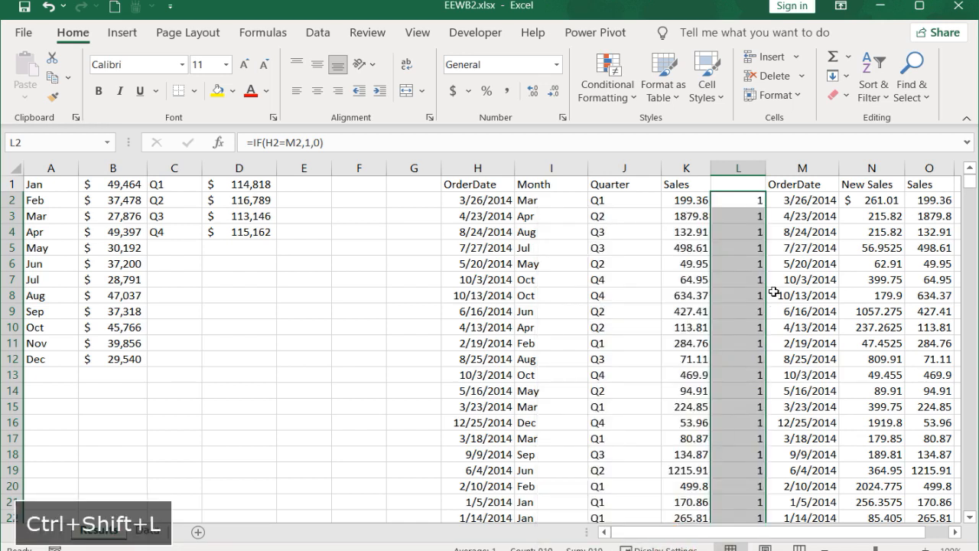
{"action": "left_click", "coordinate": [734, 205]}
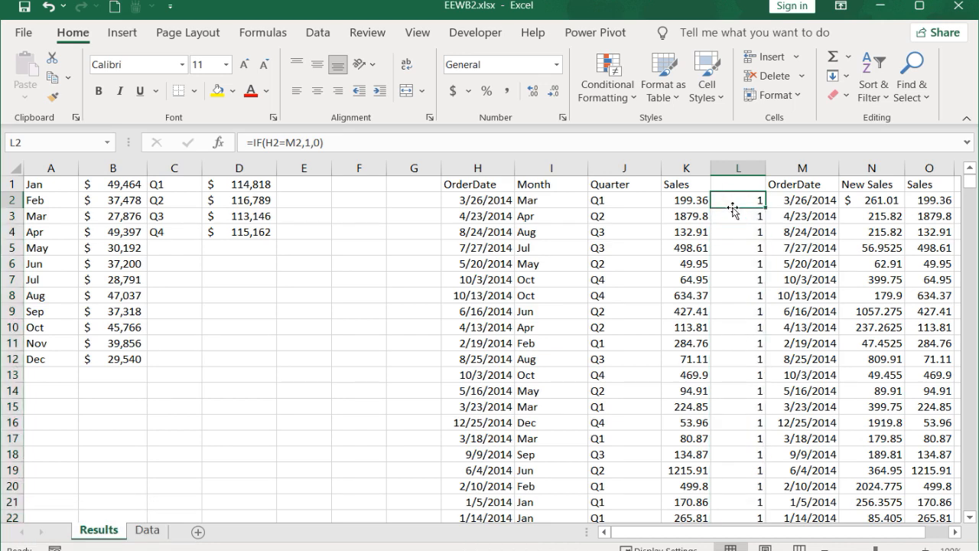
{"action": "key", "text": "ctrl+shift+l"}
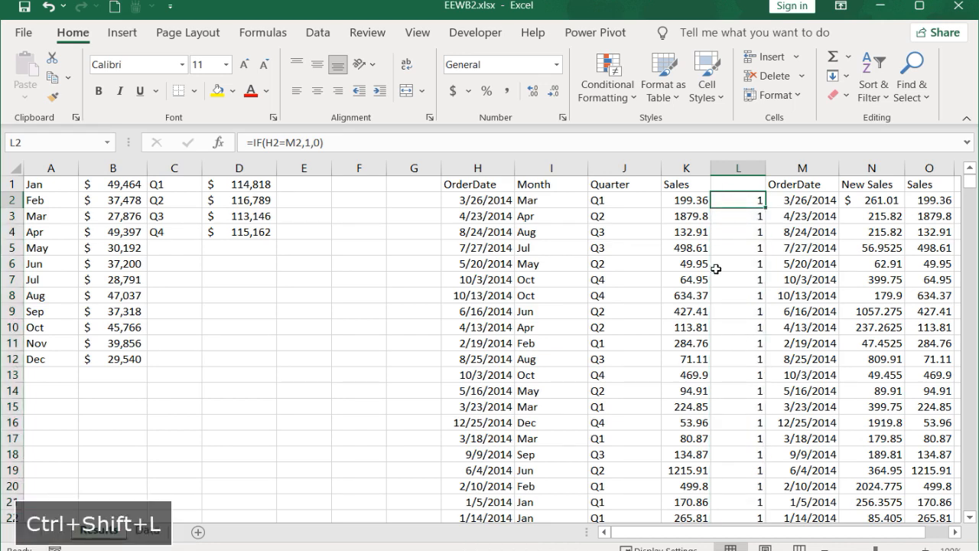
Step: Delete the old Sales, date comparison, duplicate OrderDate and copied Sales columns (K, L, M and O), keeping New Sales
{"action": "left_click", "coordinate": [683, 163]}
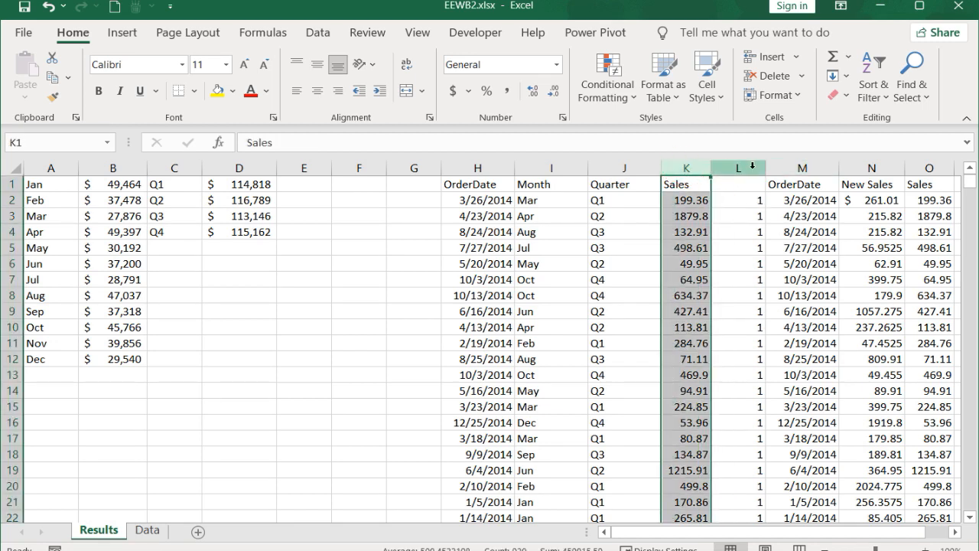
{"action": "left_click", "coordinate": [751, 166], "text": "ctrl"}
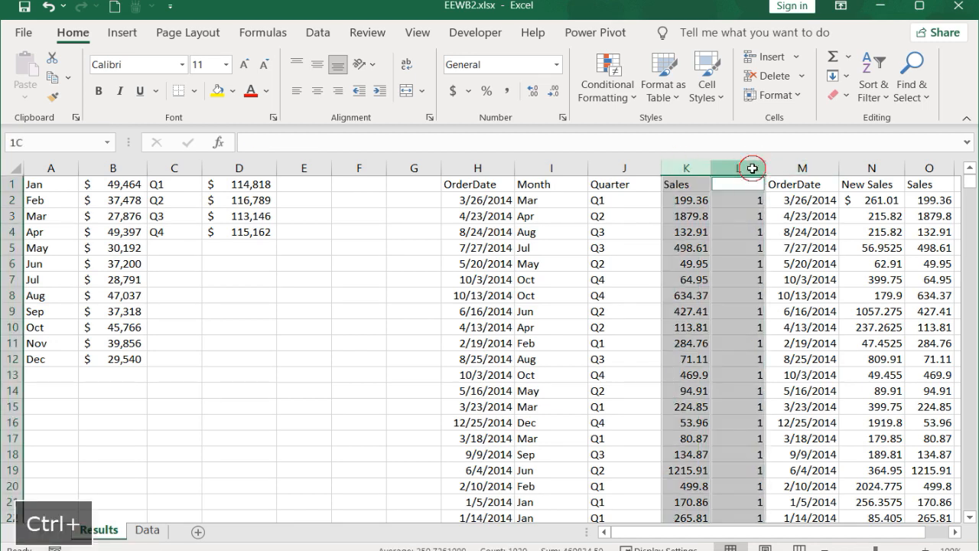
{"action": "left_click", "coordinate": [810, 165], "text": "ctrl"}
{"action": "left_click", "coordinate": [925, 166], "text": "ctrl"}
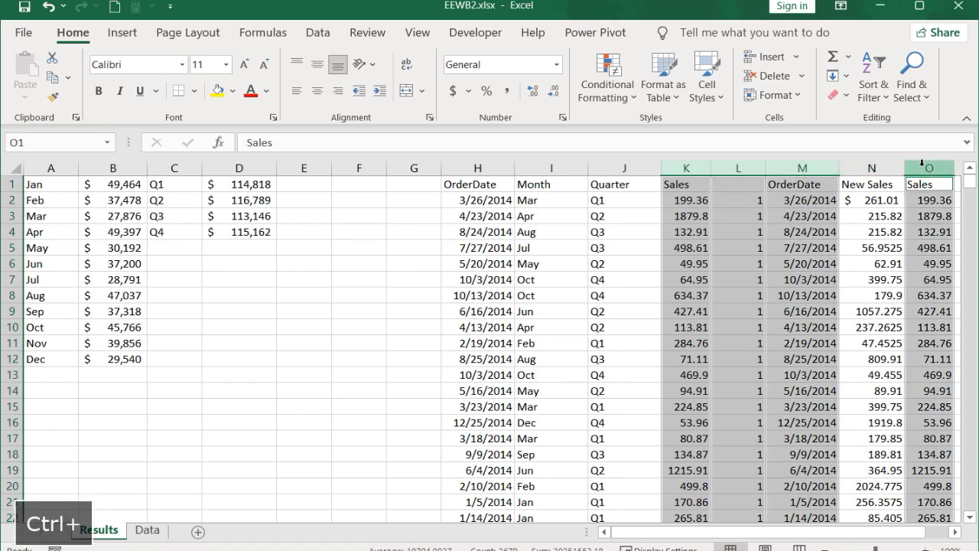
{"action": "right_click", "coordinate": [924, 166]}
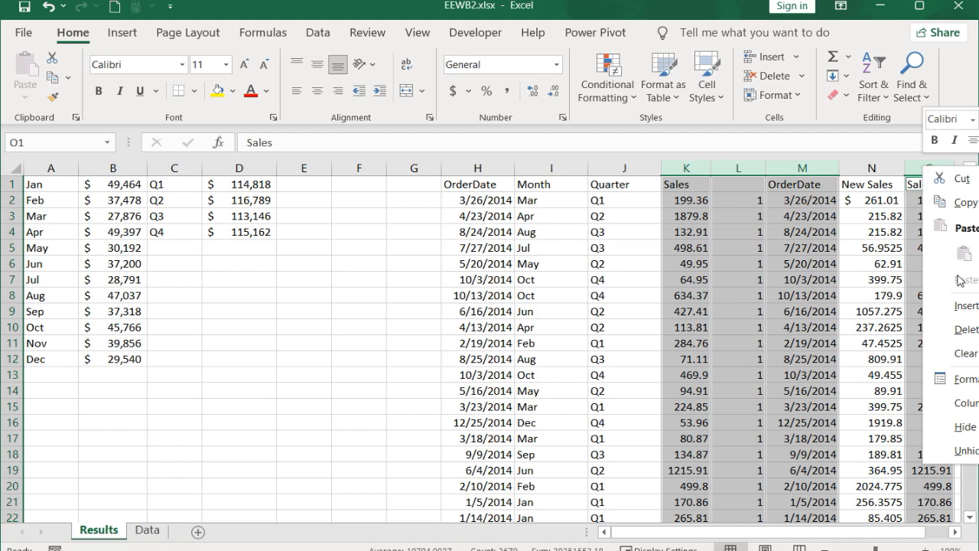
{"action": "left_click", "coordinate": [961, 331]}
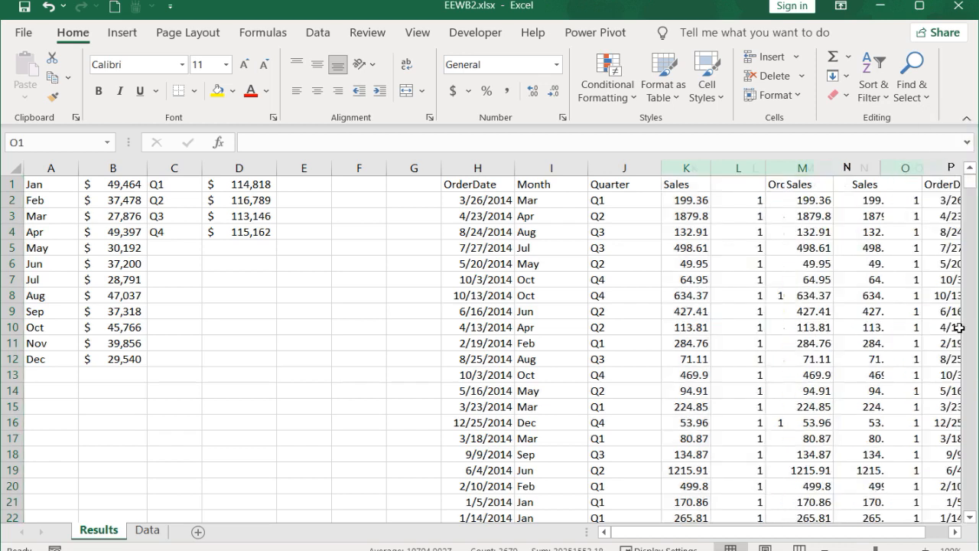
{"action": "left_click", "coordinate": [696, 188]}
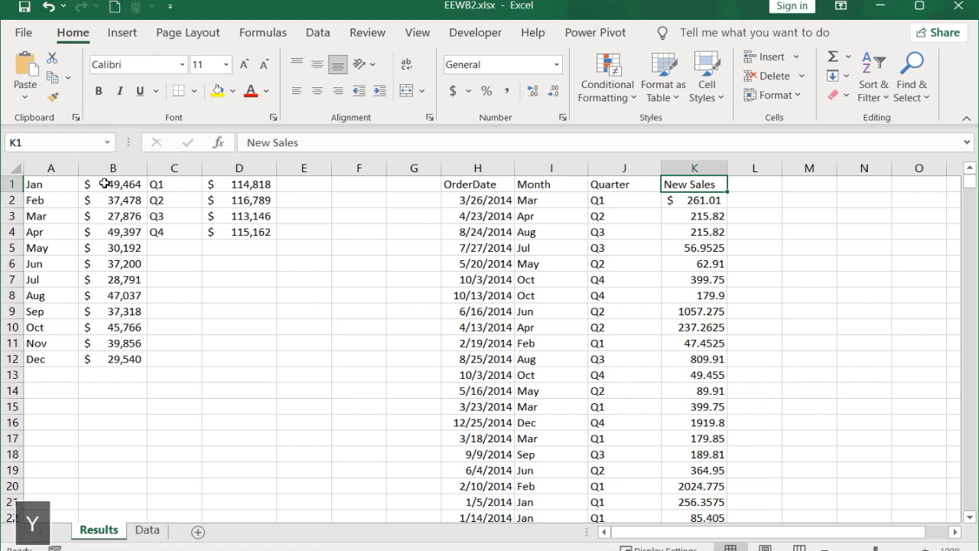
Step: Clear the old monthly figures in B1:B12 and the quarterly figures in D1:D4
{"action": "left_click", "coordinate": [118, 185]}
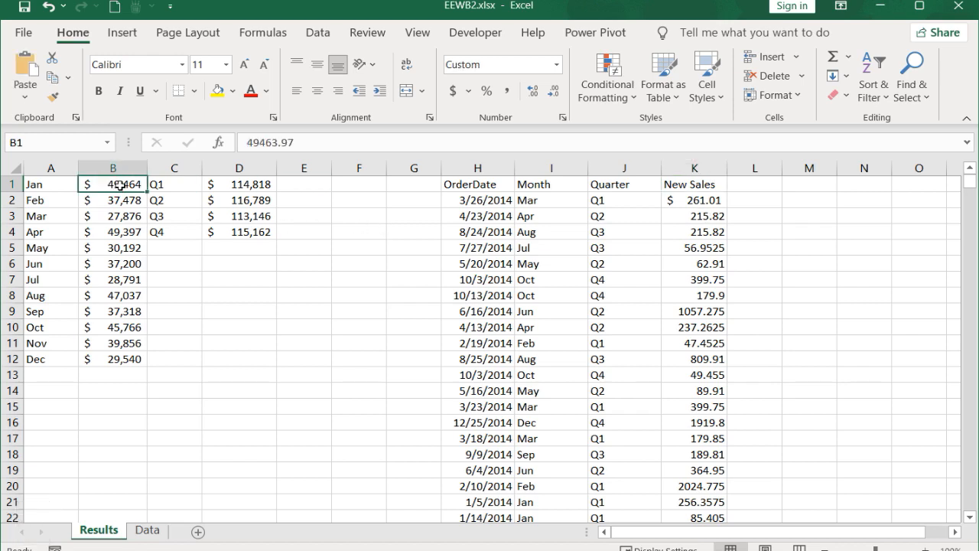
{"action": "key", "text": "ctrl+shift+Down"}
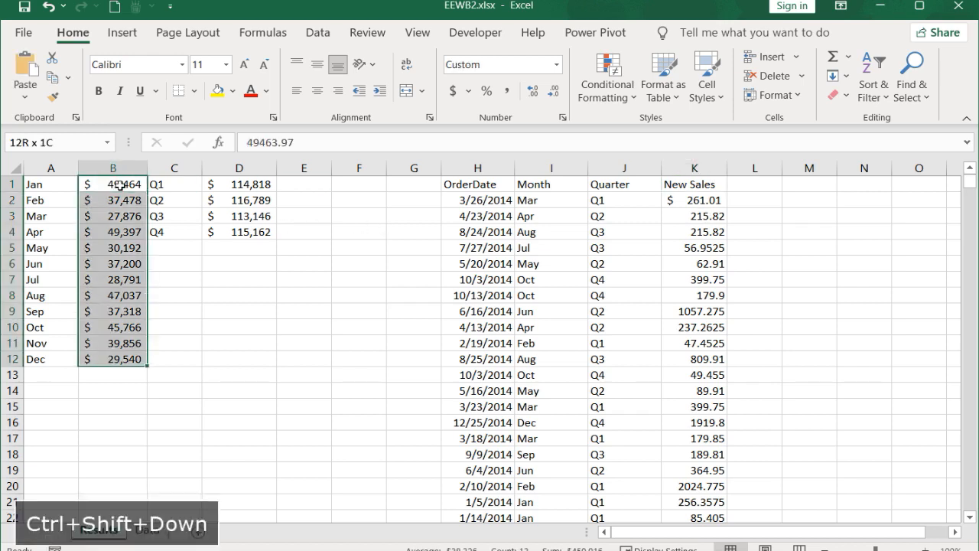
{"action": "left_click", "coordinate": [239, 186], "text": "ctrl"}
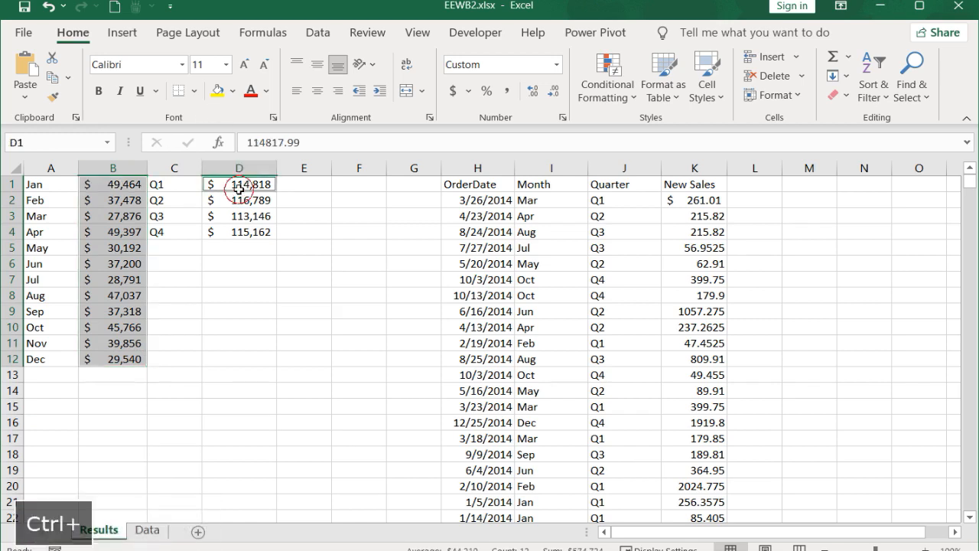
{"action": "key", "text": "ctrl+shift+Down"}
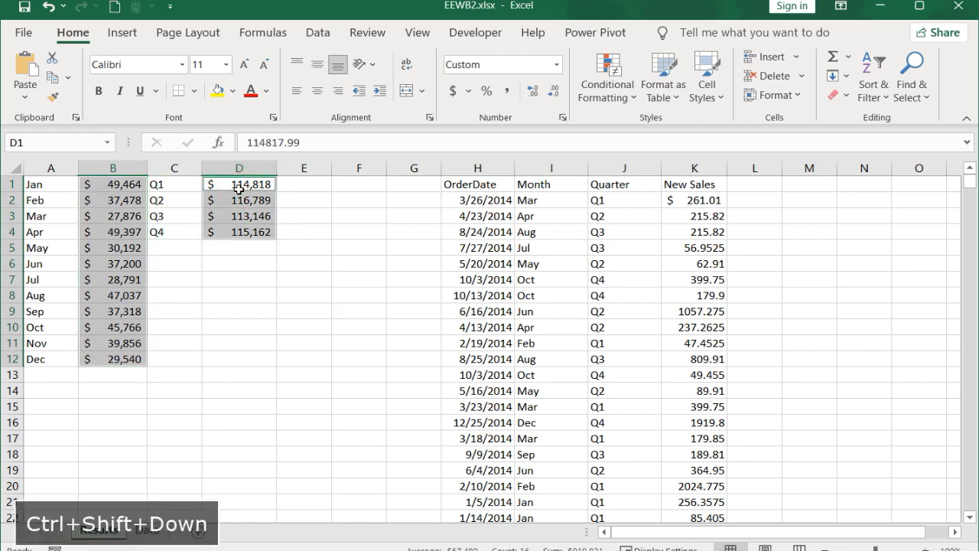
{"action": "key", "text": "Delete"}
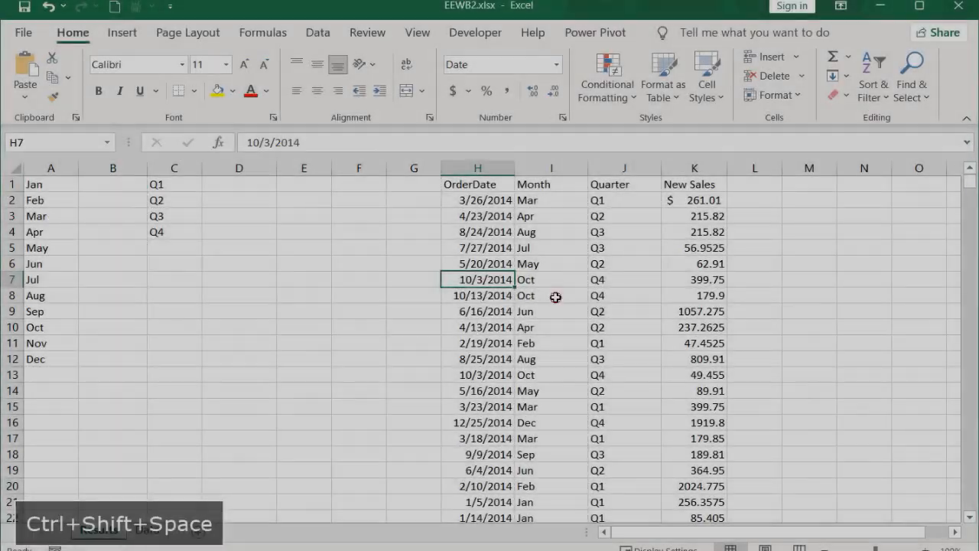
Step: Convert the OrderDate, Month, Quarter and New Sales data in H1:K920 into a table with headers
{"action": "left_click", "coordinate": [555, 296]}
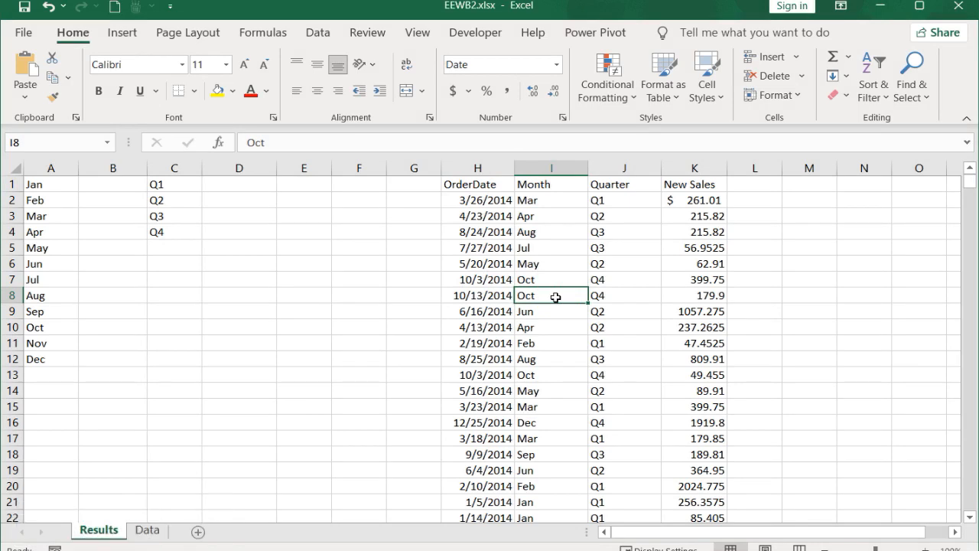
{"action": "key", "text": "ctrl+shift+space"}
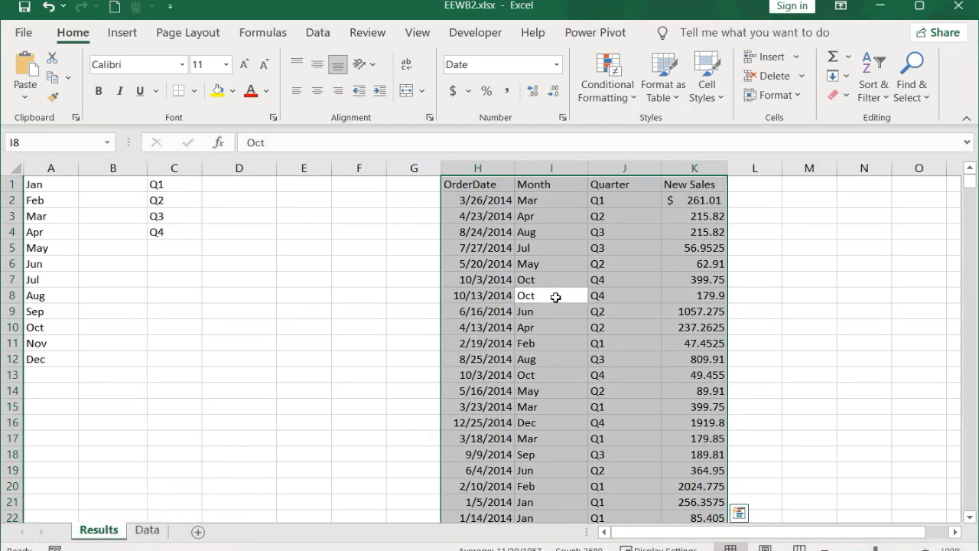
{"action": "key", "text": "ctrl+t"}
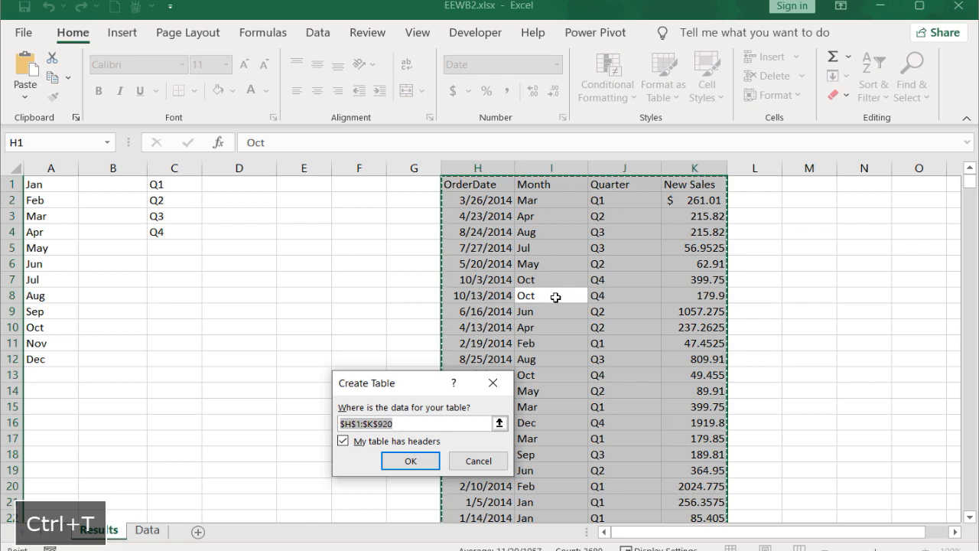
{"action": "left_click", "coordinate": [410, 460]}
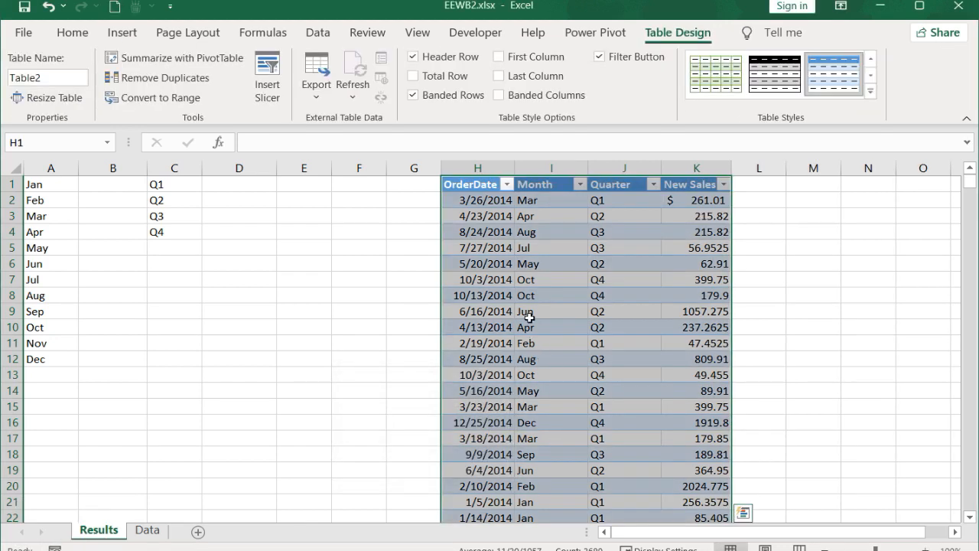
Step: Move the whole table so it starts at A15, and autofit column A to show the order dates
{"action": "key", "text": "ctrl+x"}
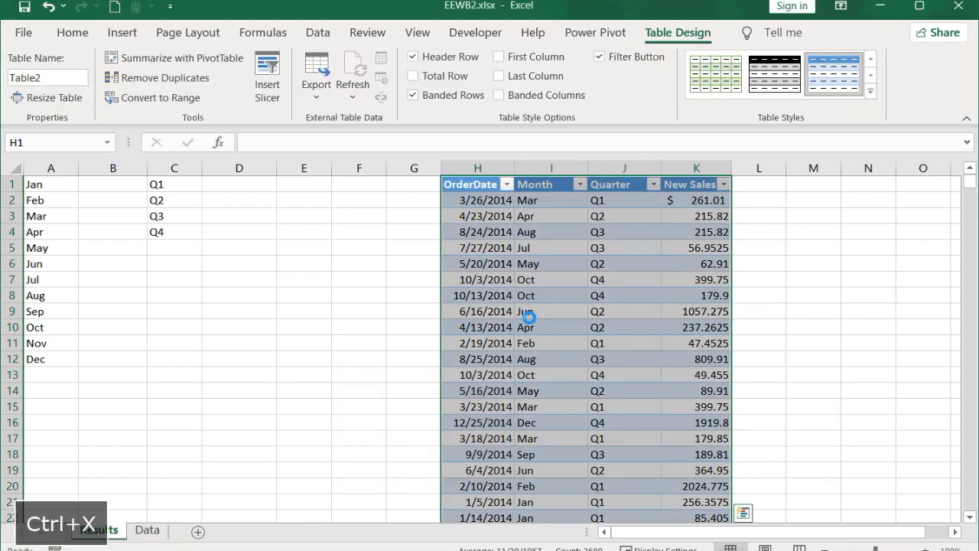
{"action": "left_click", "coordinate": [50, 411]}
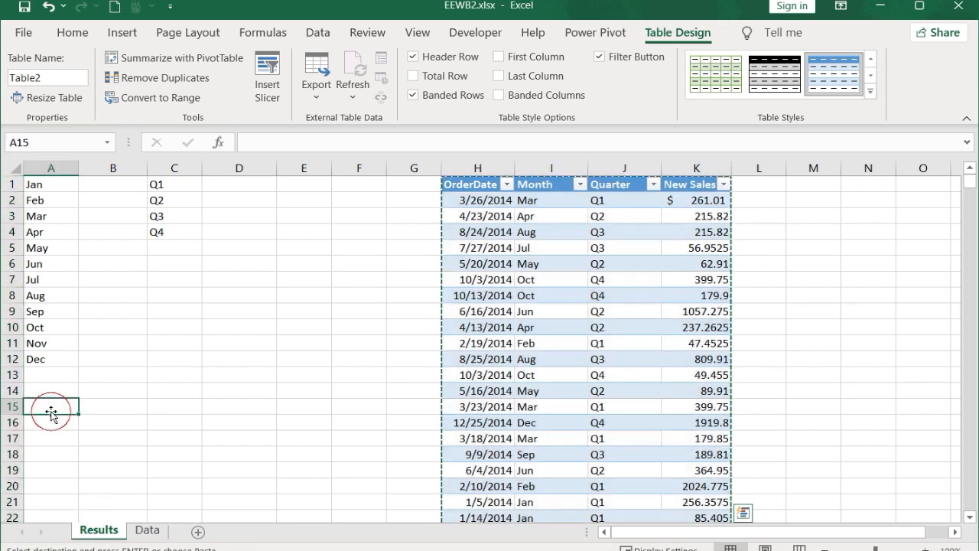
{"action": "key", "text": "ctrl+v"}
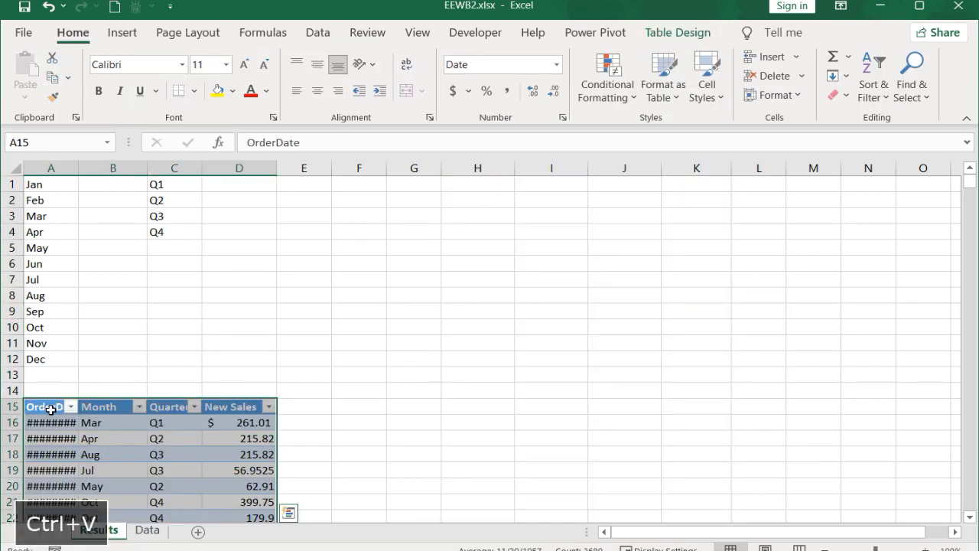
{"action": "double_click", "coordinate": [77, 168]}
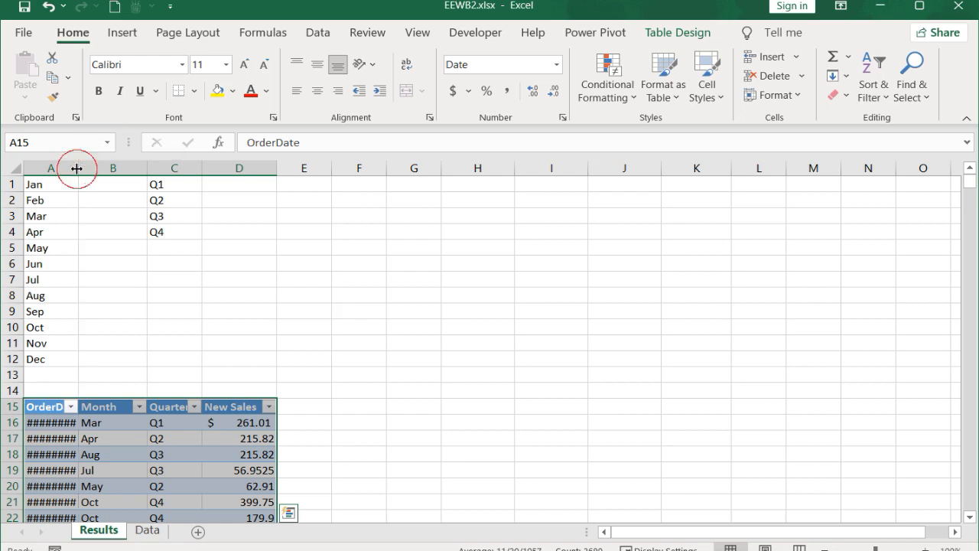
Step: Start a SUMIF formula in B1, beside Jan, with the table's entire Month column as the range
{"action": "left_click", "coordinate": [37, 183]}
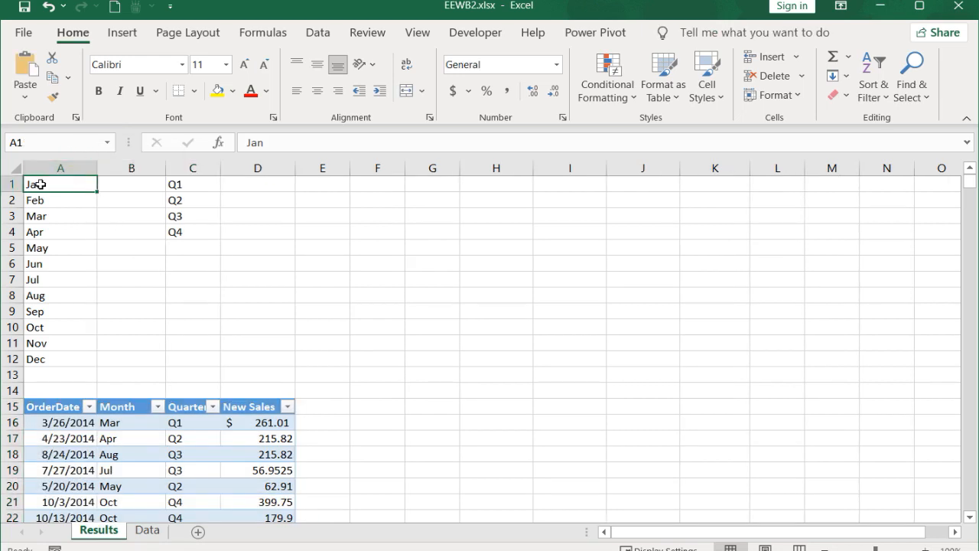
{"action": "left_click", "coordinate": [184, 185]}
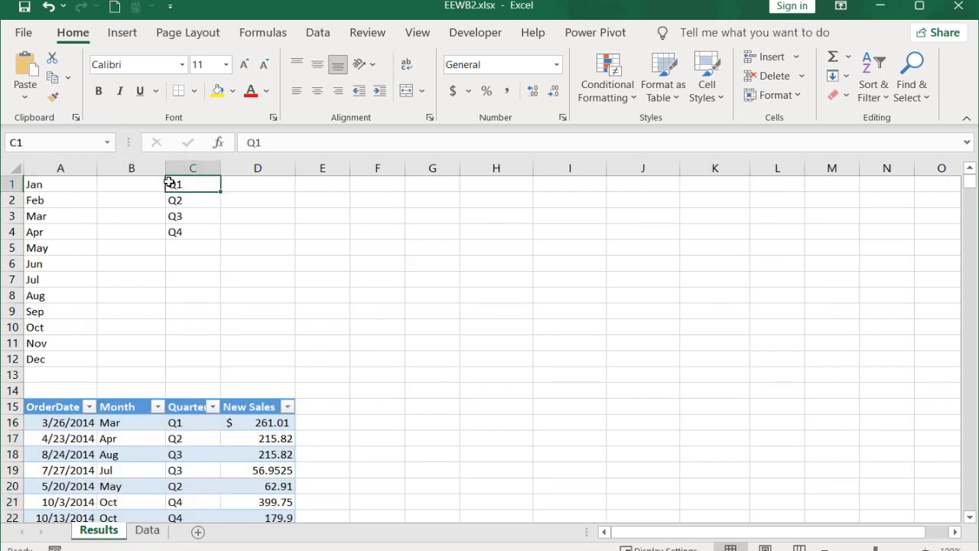
{"action": "left_click", "coordinate": [138, 185]}
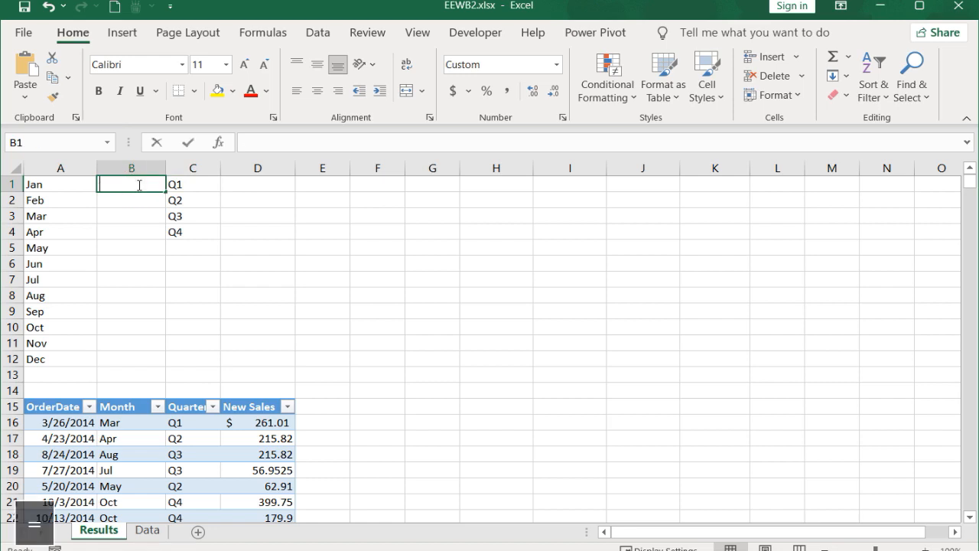
{"action": "type", "text": "=sumif("}
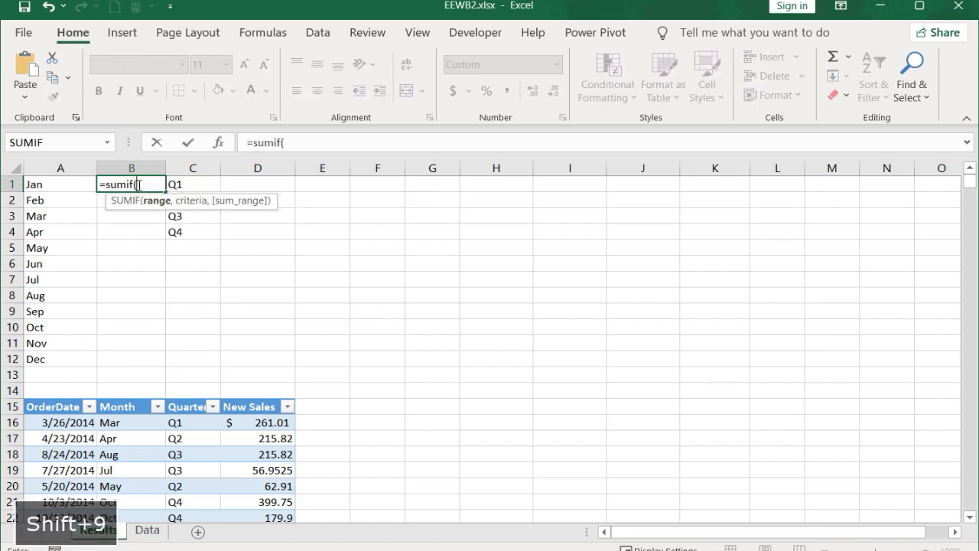
{"action": "left_click", "coordinate": [114, 408]}
{"action": "key", "text": "ctrl+shift+Down"}
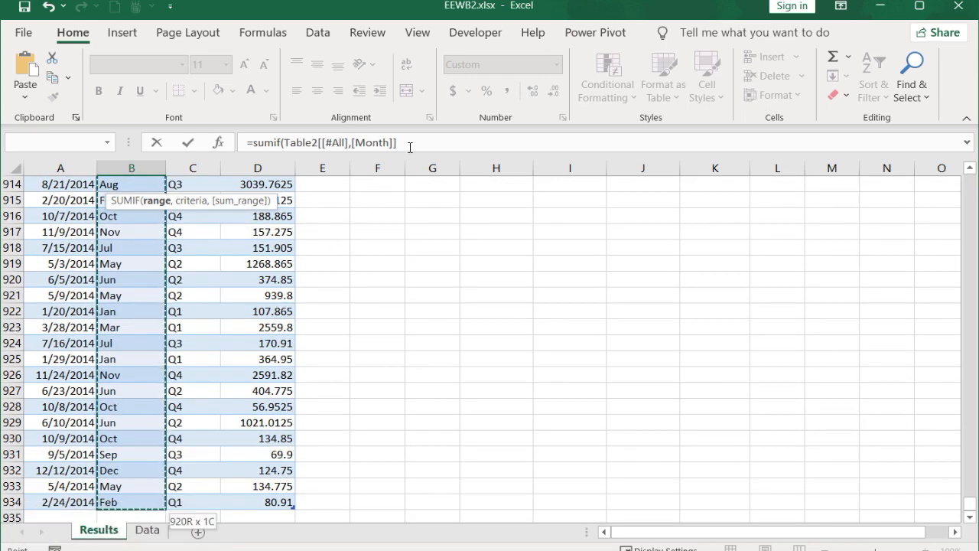
Step: Complete the B1 formula with A1 as criteria and a copy of the range reference changed to New Sales as sum range
{"action": "left_click_drag", "start_coordinate": [410, 144], "coordinate": [287, 146]}
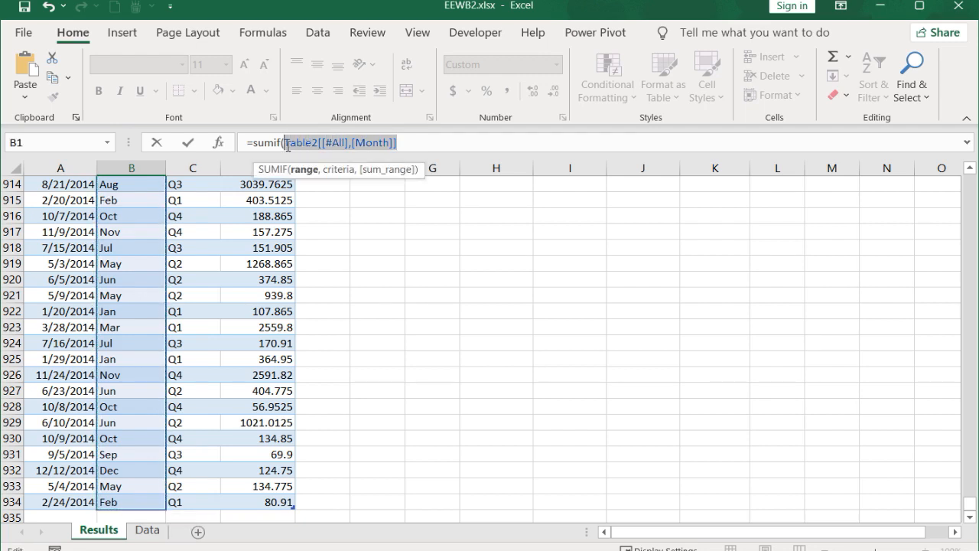
{"action": "key", "text": "ctrl+c"}
{"action": "left_click", "coordinate": [397, 145]}
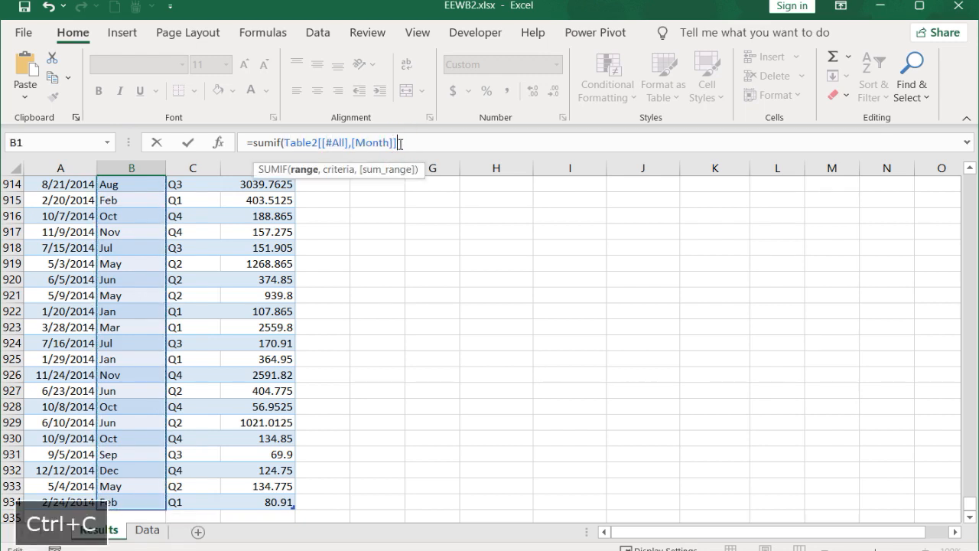
{"action": "type", "text": ",A"}
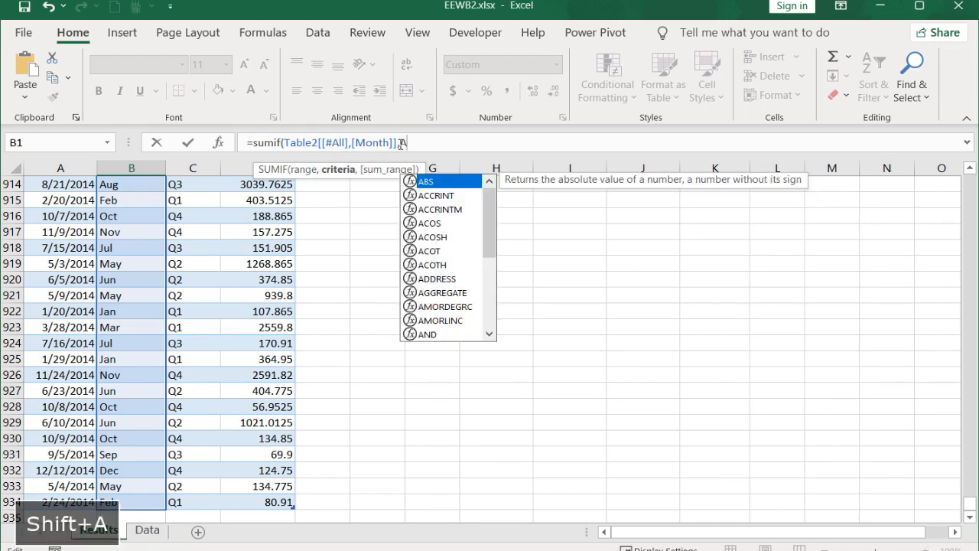
{"action": "type", "text": "1,"}
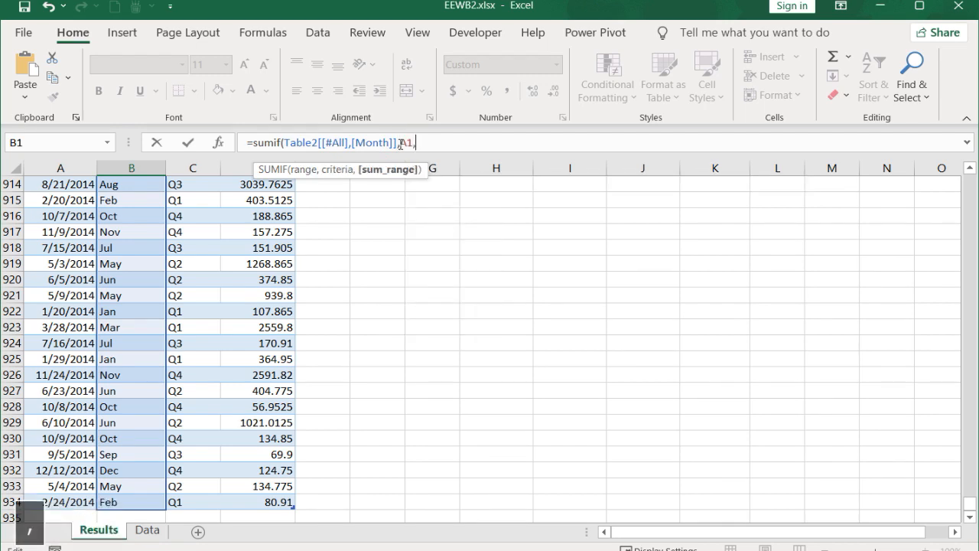
{"action": "key", "text": "ctrl+v"}
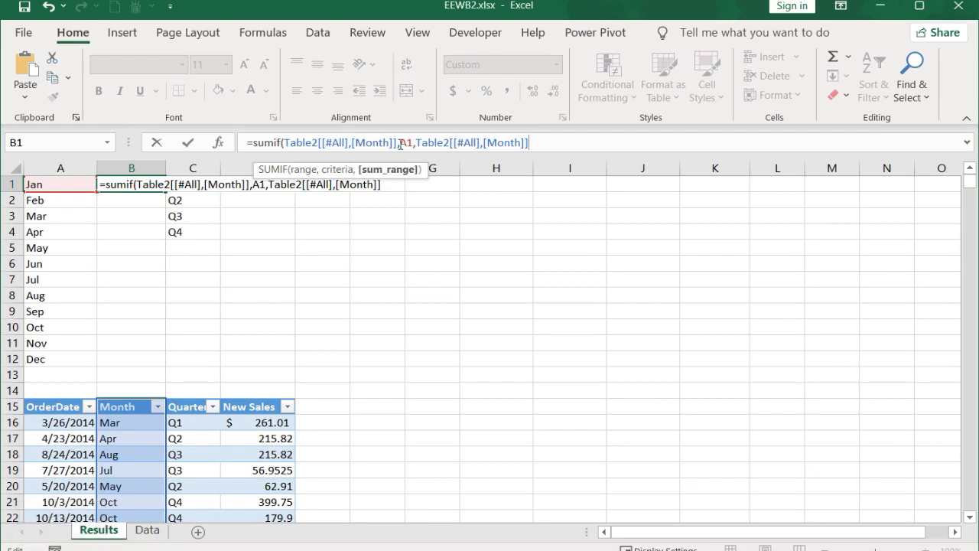
{"action": "left_click_drag", "start_coordinate": [520, 142], "coordinate": [487, 143]}
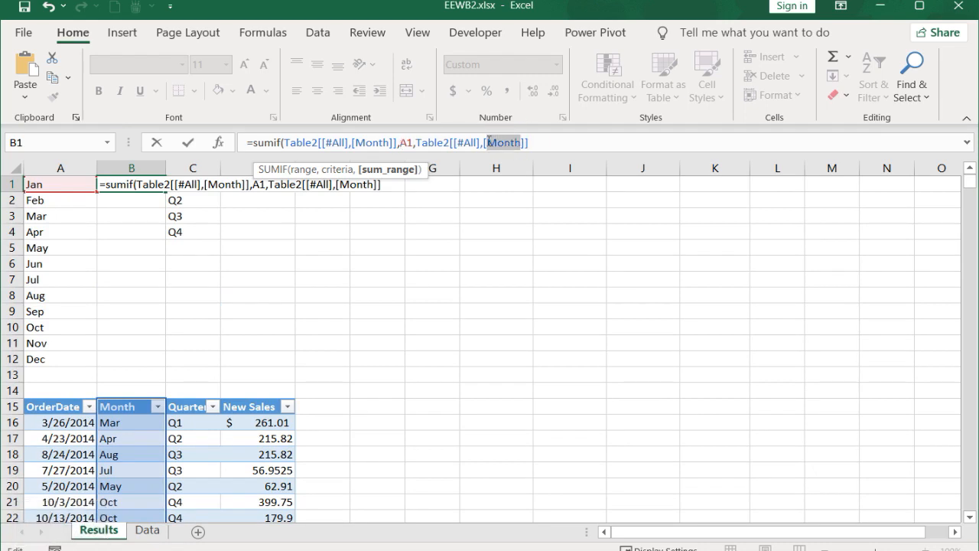
{"action": "type", "text": "New Sales"}
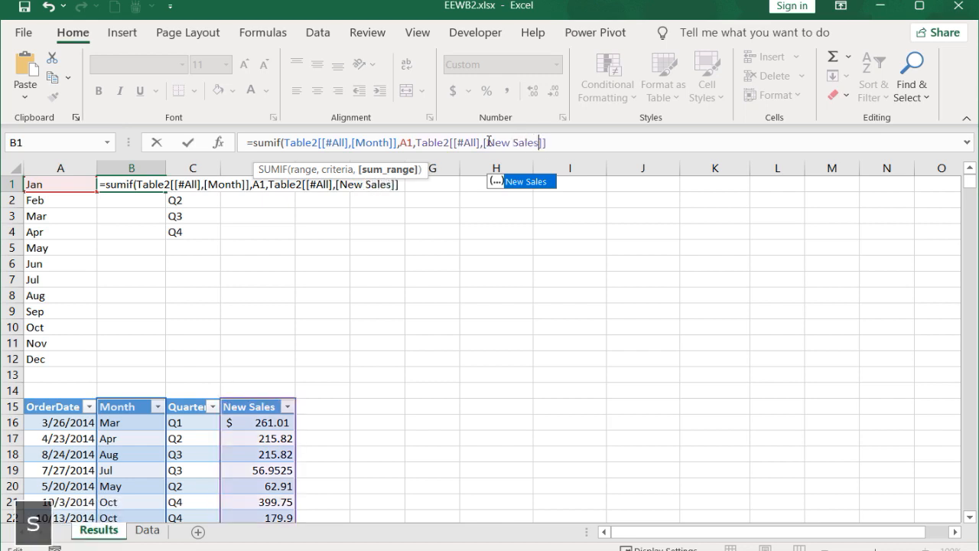
{"action": "key", "text": "Return"}
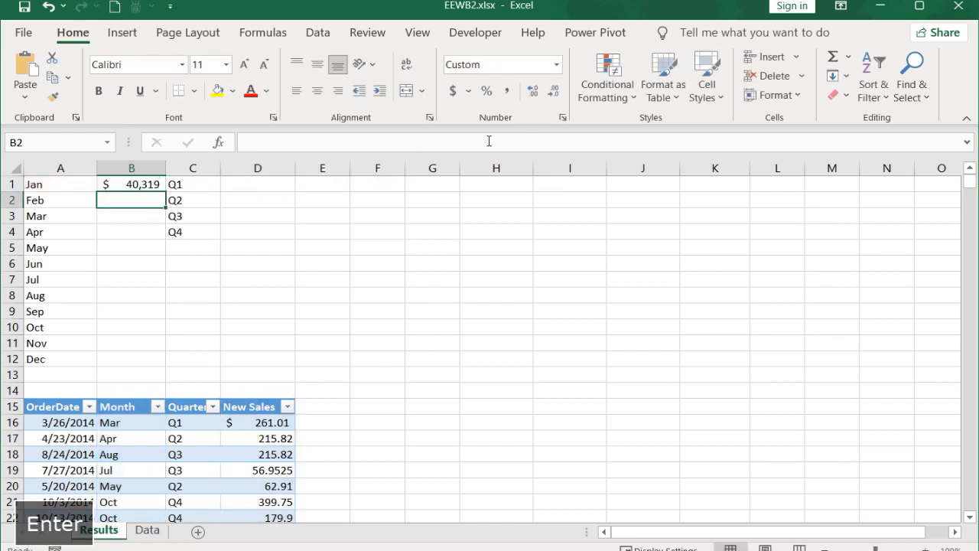
Step: Copy the January SUMIF formula from B1 into D1, beside Q1
{"action": "left_click", "coordinate": [140, 182]}
{"action": "key", "text": "ctrl+c"}
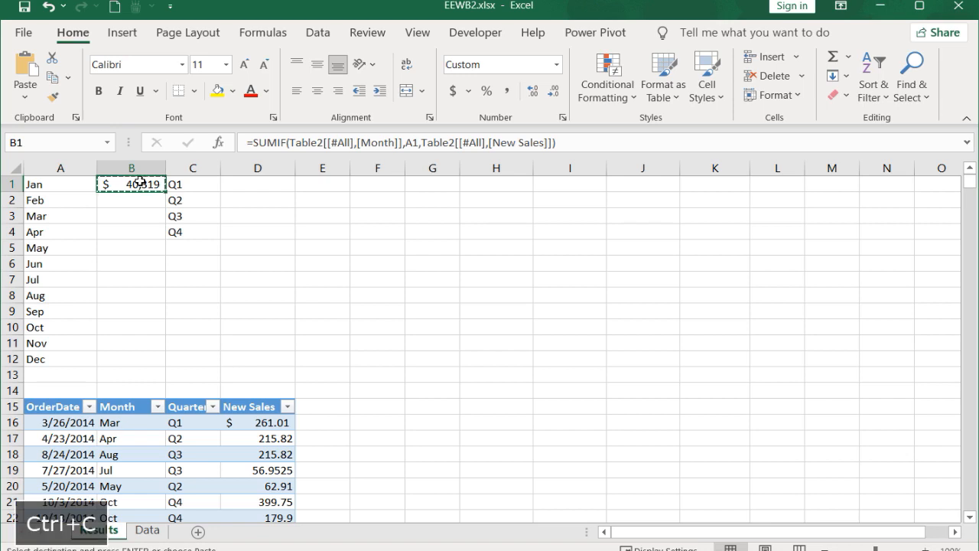
{"action": "left_click", "coordinate": [244, 184]}
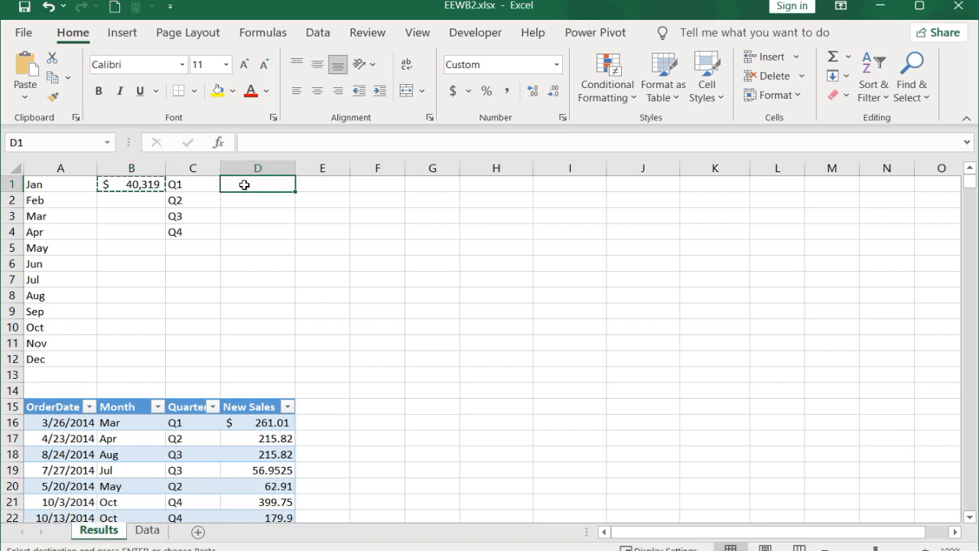
{"action": "key", "text": "ctrl+v"}
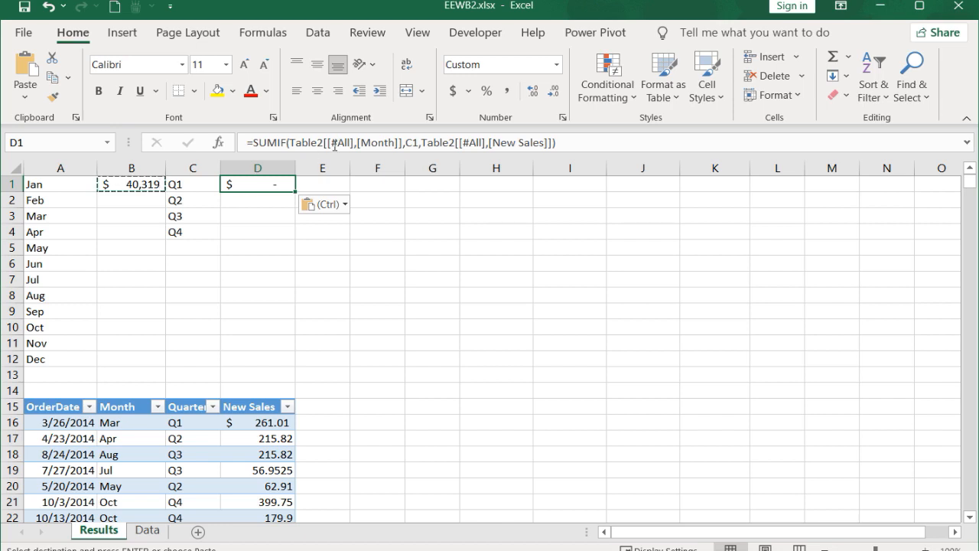
Step: Change the criteria range in the D1 SUMIF formula from the Month column to the Quarter column
{"action": "left_click", "coordinate": [383, 143]}
{"action": "double_click", "coordinate": [383, 143]}
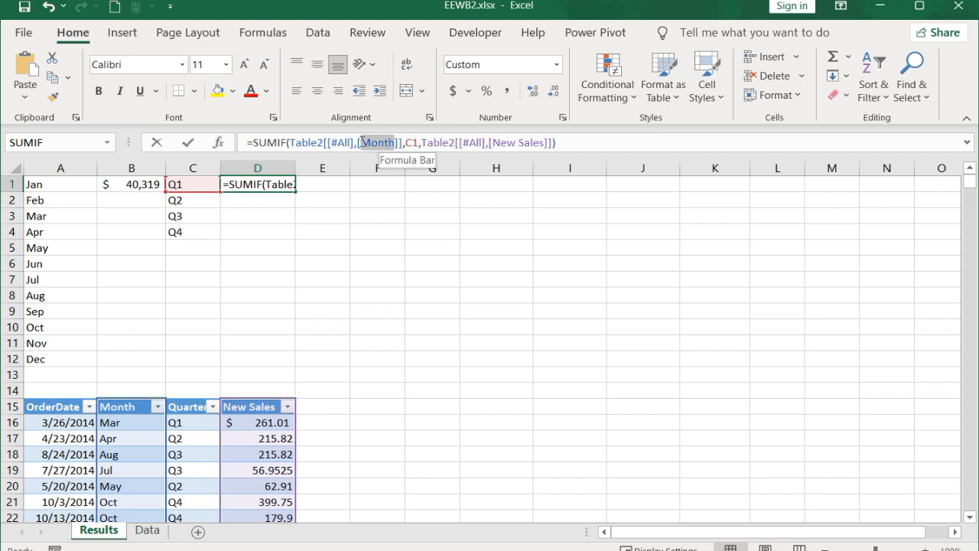
{"action": "type", "text": "Quarter"}
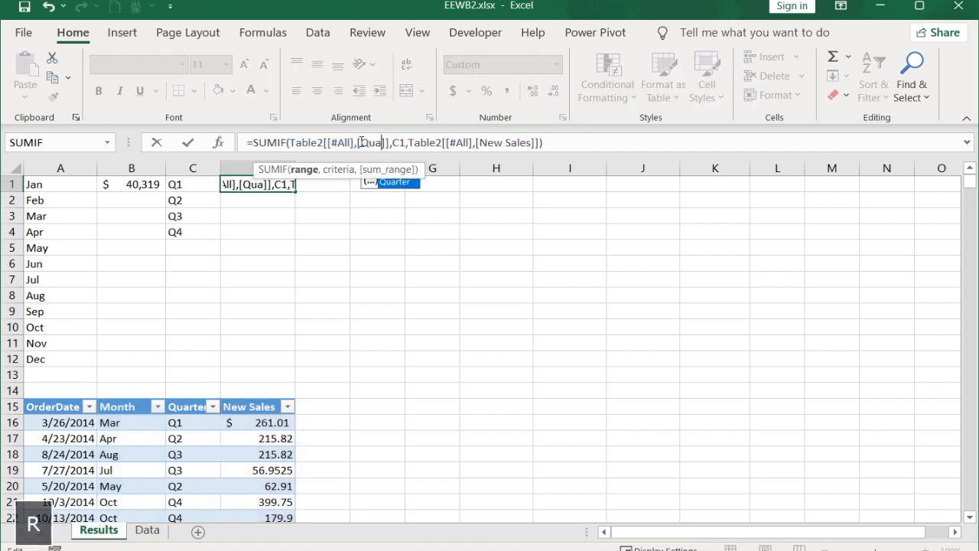
{"action": "key", "text": "Return"}
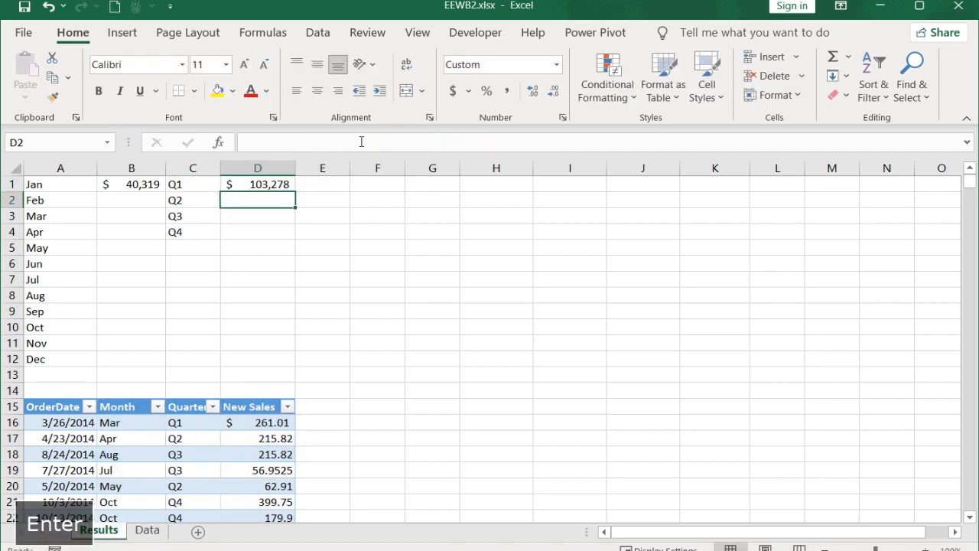
Step: Fill the monthly SUMIF from B1 down to B12 and the quarterly SUMIF from D1 down to D4
{"action": "left_click", "coordinate": [136, 184]}
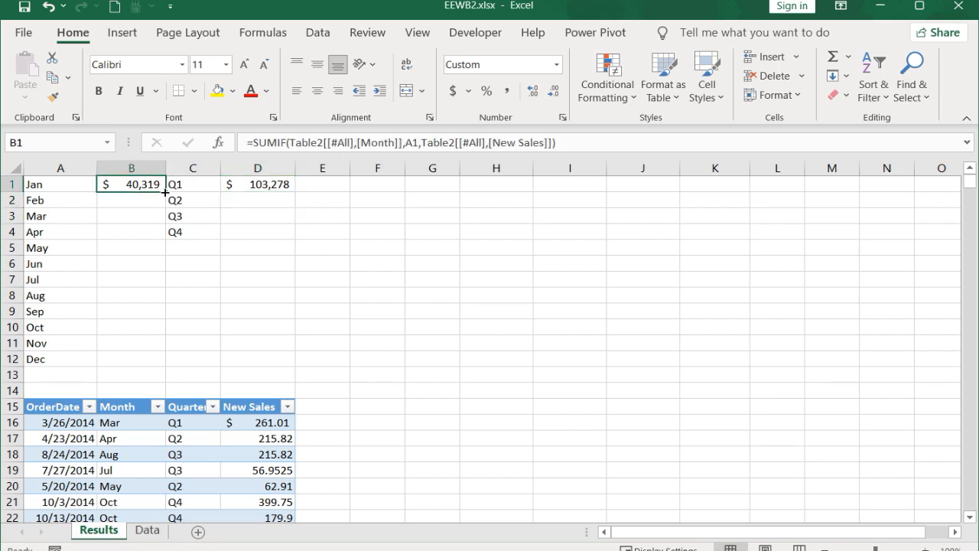
{"action": "left_click_drag", "start_coordinate": [166, 193], "coordinate": [166, 367]}
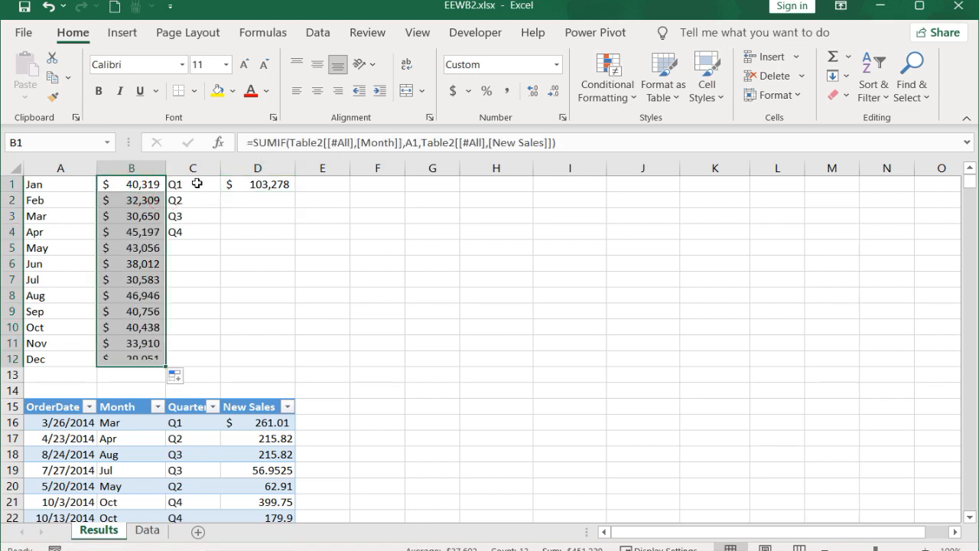
{"action": "left_click", "coordinate": [268, 184]}
{"action": "left_click_drag", "start_coordinate": [292, 189], "coordinate": [288, 240]}
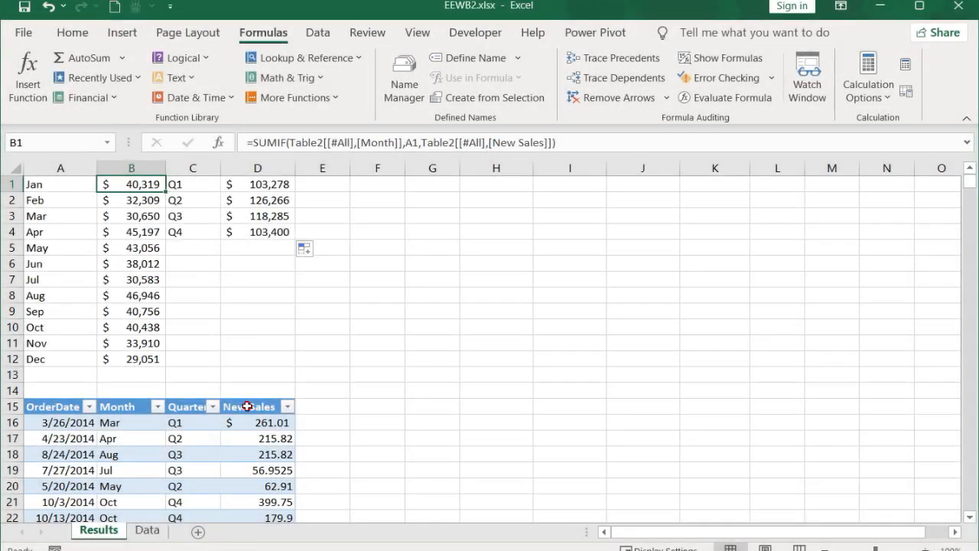
Step: Add an AutoSum subtotal of the New Sales column in D935, directly below the table's last row
{"action": "left_click", "coordinate": [247, 406]}
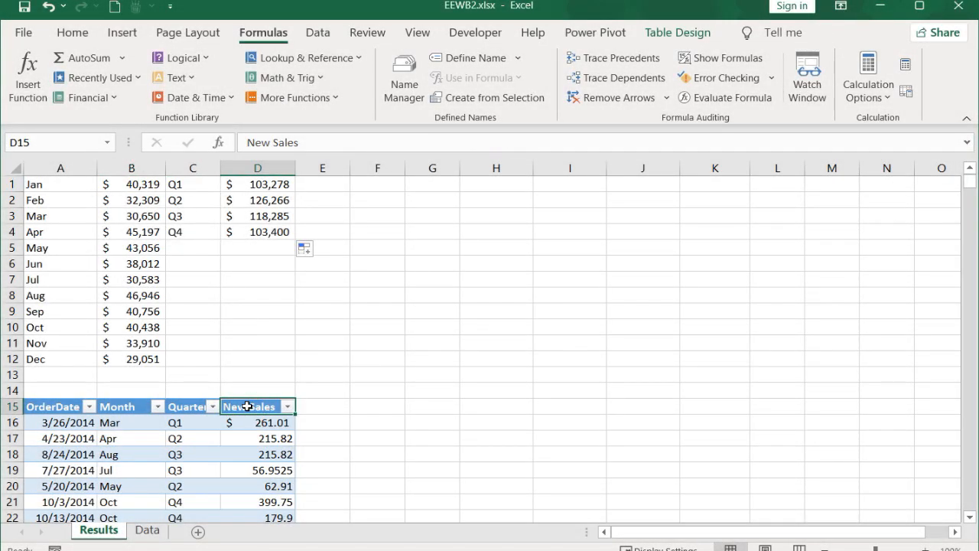
{"action": "key", "text": "ctrl+Down"}
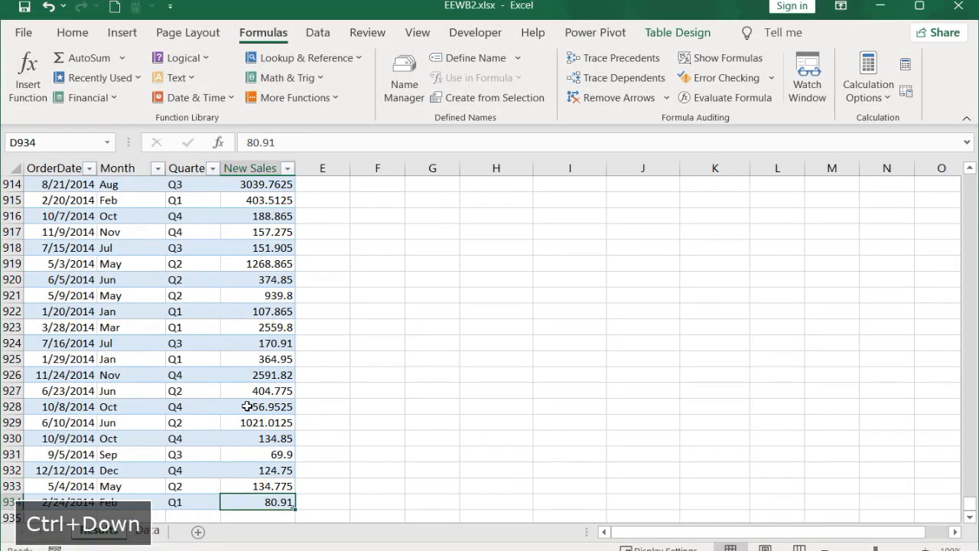
{"action": "key", "text": "Down"}
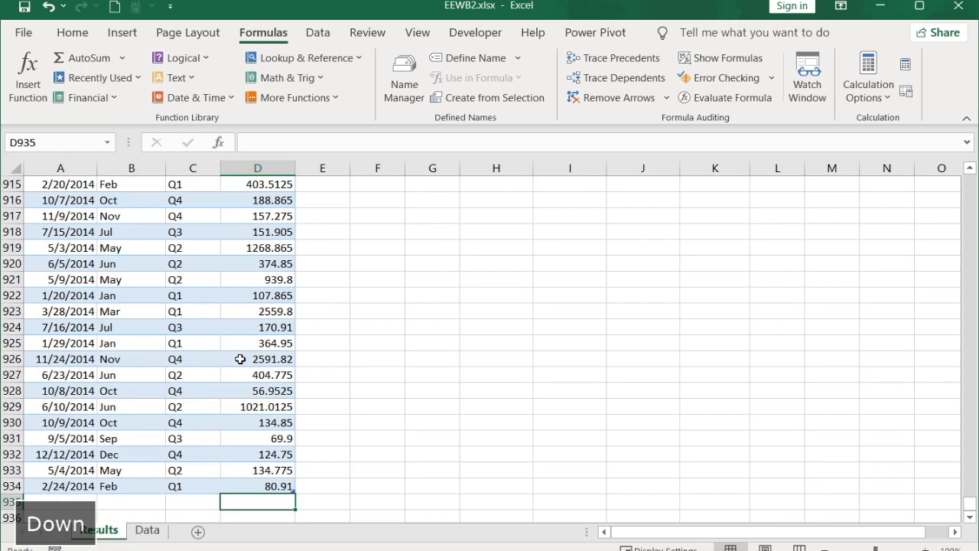
{"action": "left_click", "coordinate": [72, 31]}
{"action": "left_click", "coordinate": [832, 57]}
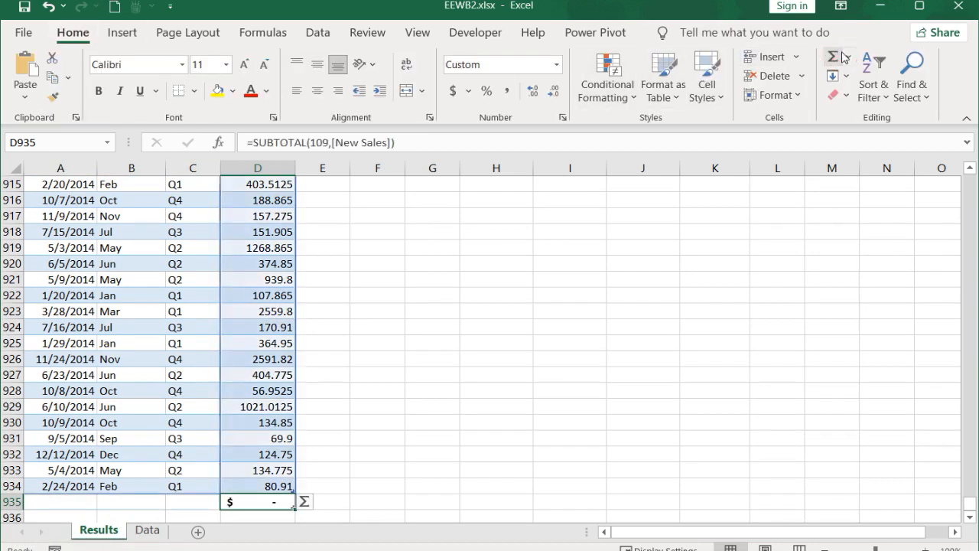
{"action": "left_click", "coordinate": [833, 57]}
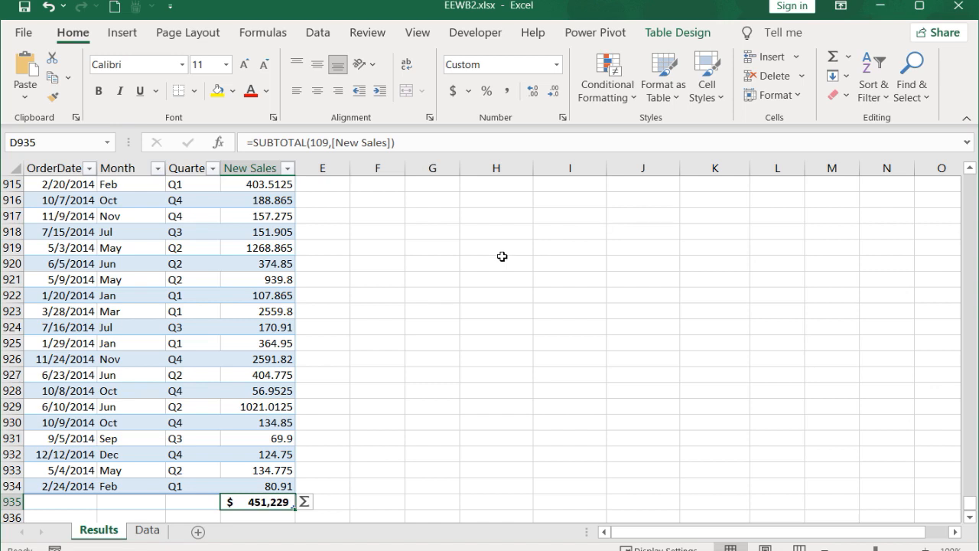
Step: Copy the New Sales subtotal in D935, paste it as a link into A14 above the table, and make it bold
{"action": "key", "text": "Down"}
{"action": "key", "text": "ctrl+c"}
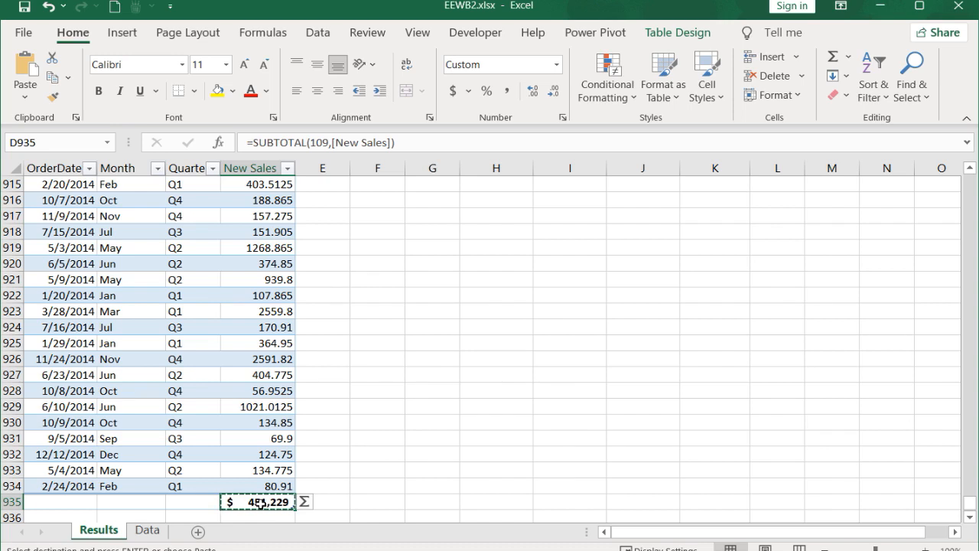
{"action": "key", "text": "ctrl+g"}
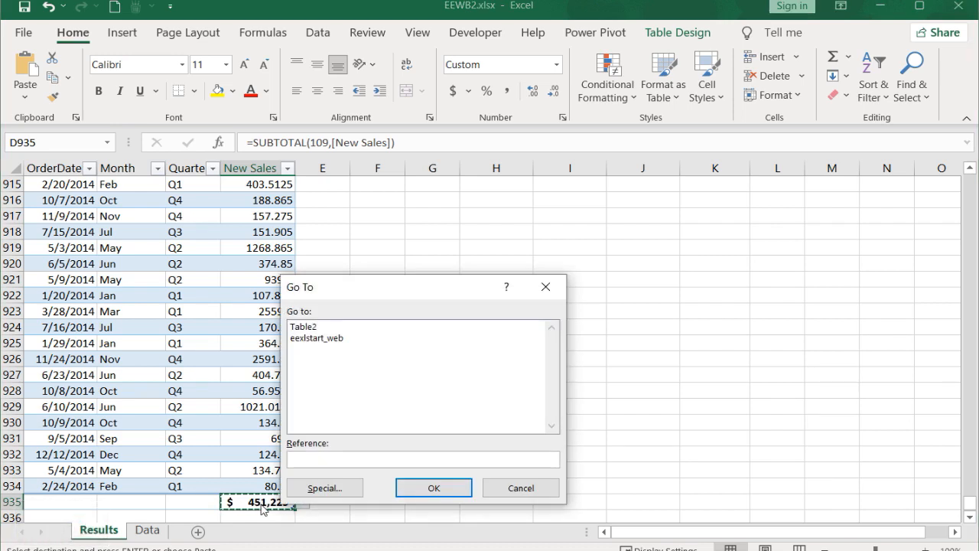
{"action": "type", "text": "a14"}
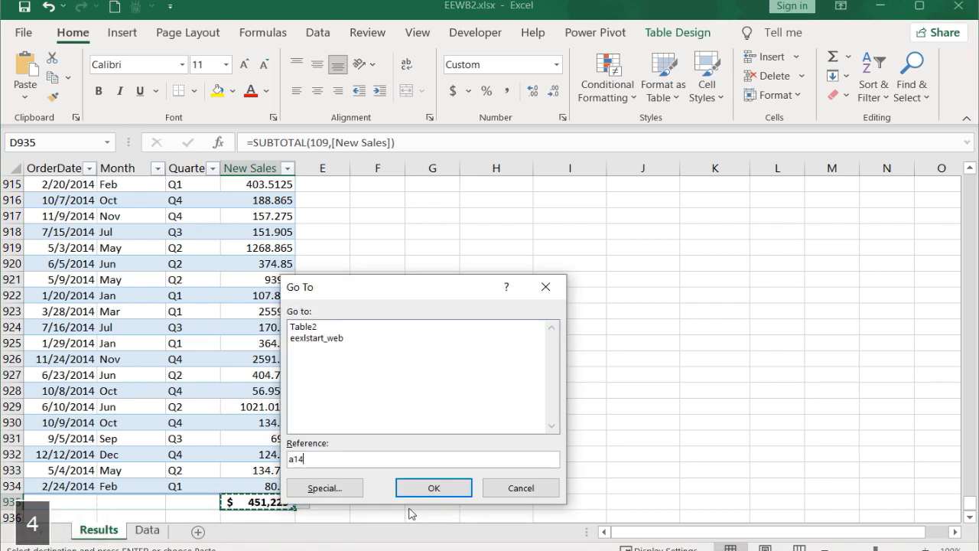
{"action": "left_click", "coordinate": [433, 488]}
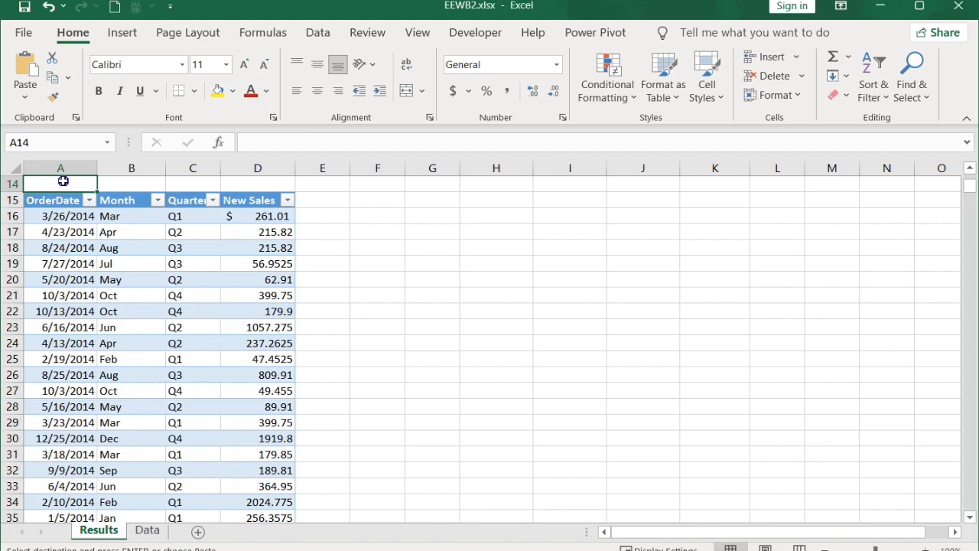
{"action": "right_click", "coordinate": [63, 181]}
{"action": "left_click", "coordinate": [231, 267]}
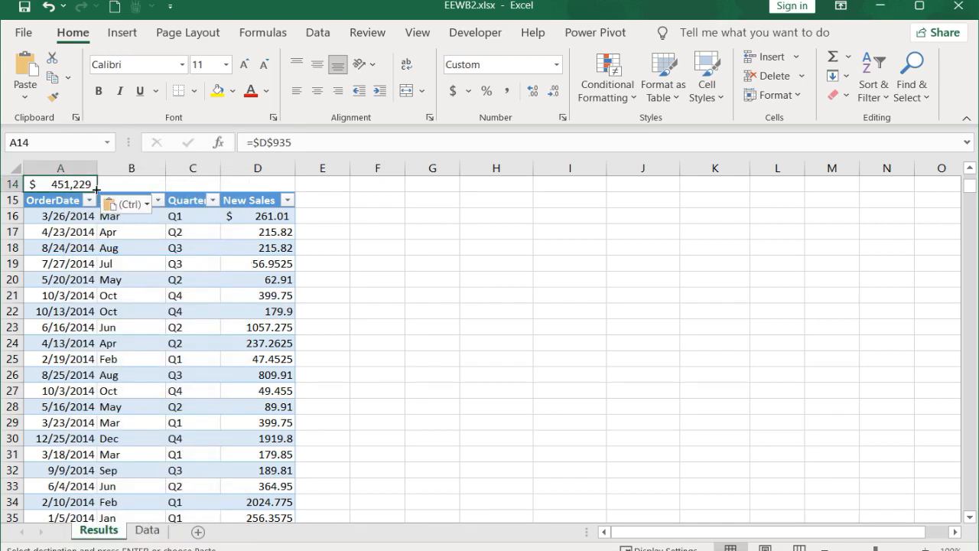
{"action": "key", "text": "ctrl+b"}
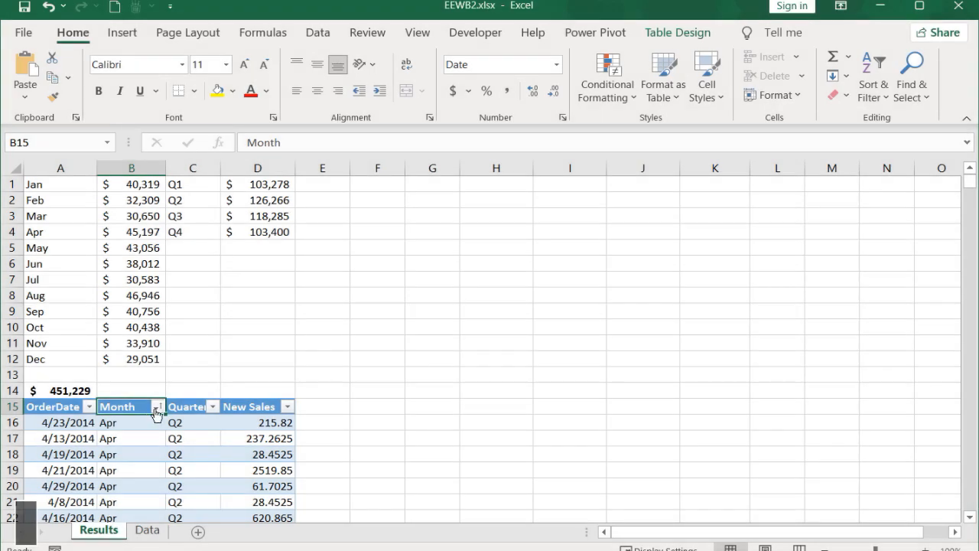
Step: Filter the Month column to Jan only, compare A14 with the January result in B1, and show all months again
{"action": "left_click", "coordinate": [157, 407]}
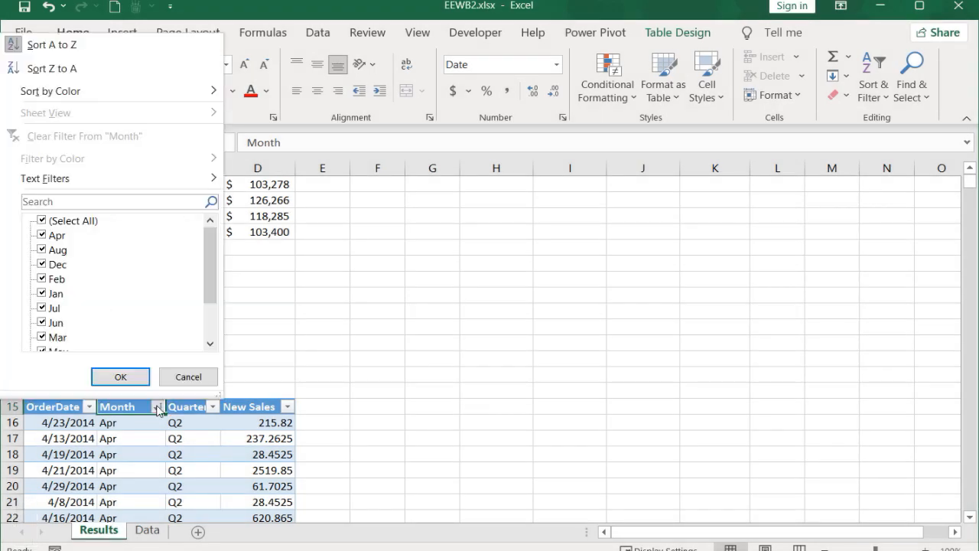
{"action": "left_click", "coordinate": [42, 220]}
{"action": "left_click", "coordinate": [42, 293]}
{"action": "left_click", "coordinate": [110, 378]}
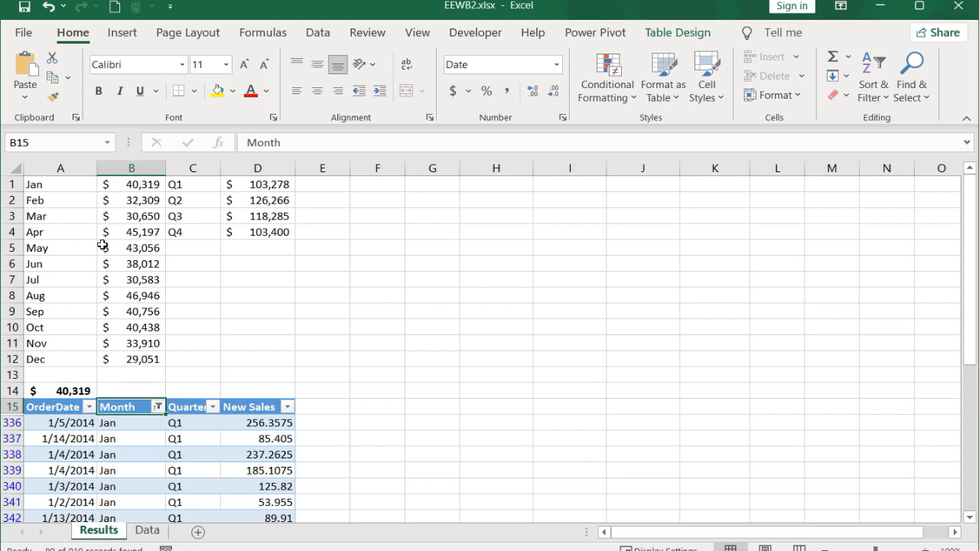
{"action": "left_click", "coordinate": [144, 185]}
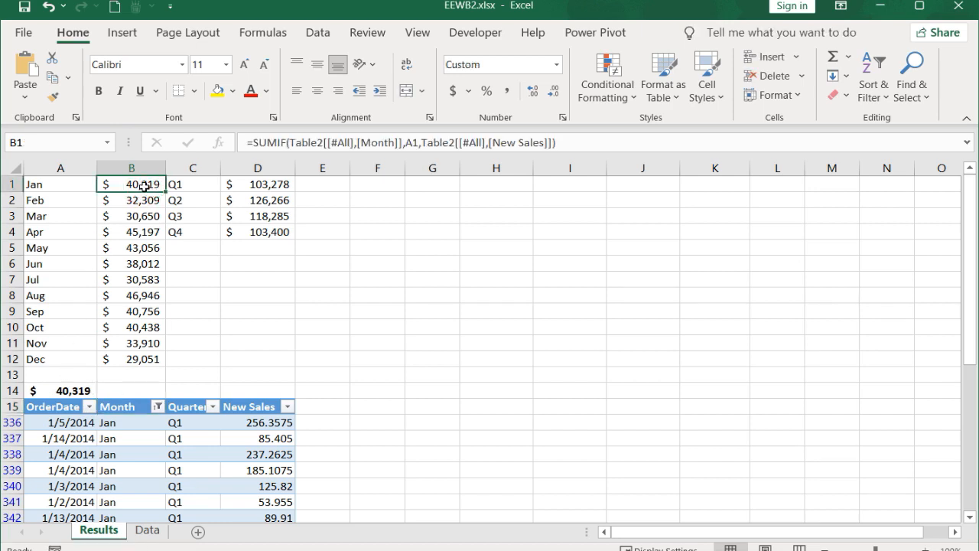
{"action": "left_click", "coordinate": [157, 407]}
{"action": "left_click", "coordinate": [48, 221]}
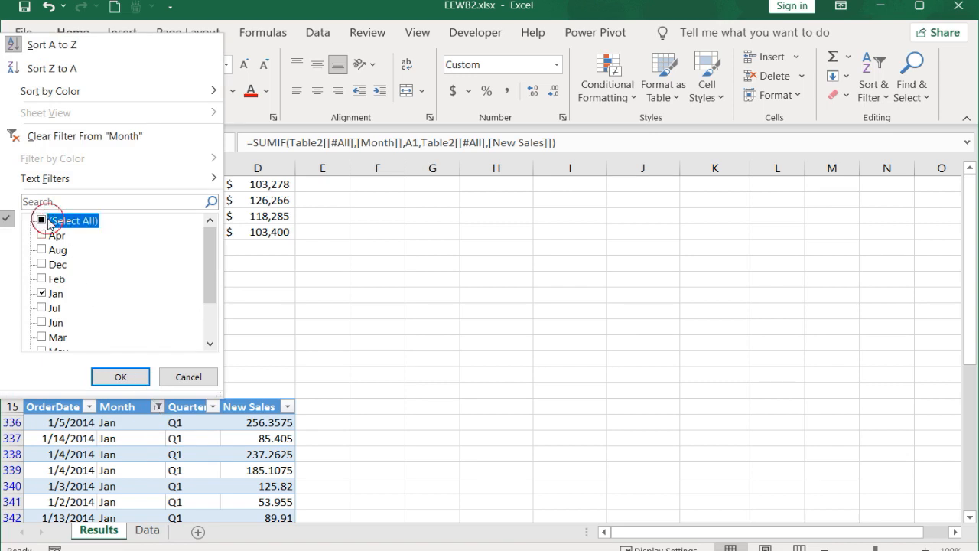
{"action": "left_click", "coordinate": [120, 376]}
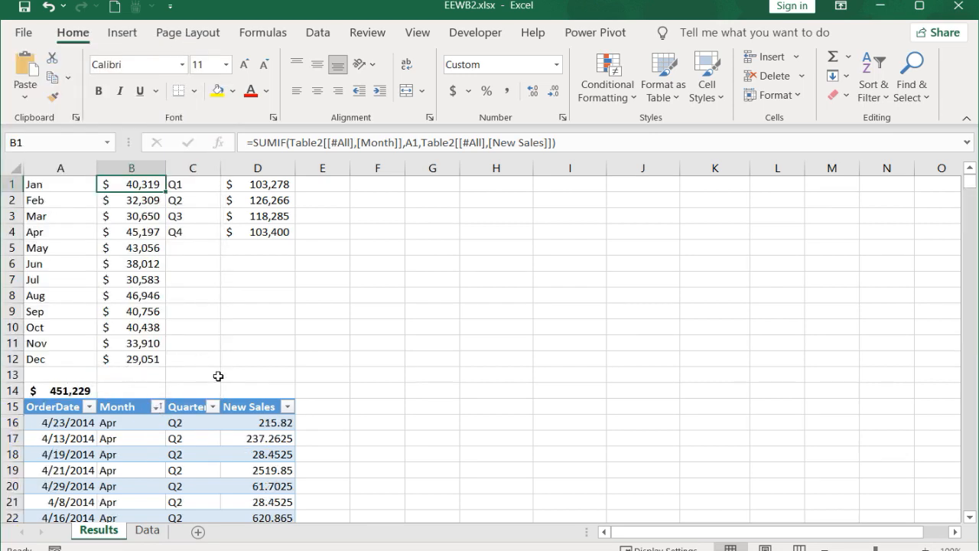
Step: Filter the Quarter column to Q1 only and compare the linked subtotal in A14 with the Q1 result in D1
{"action": "left_click", "coordinate": [215, 407]}
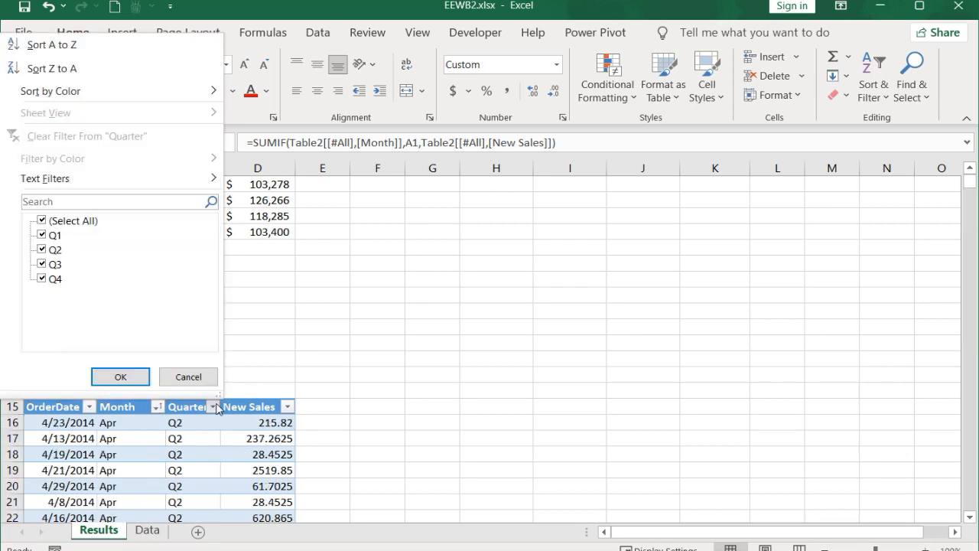
{"action": "left_click", "coordinate": [61, 222]}
{"action": "left_click", "coordinate": [42, 237]}
{"action": "left_click", "coordinate": [120, 376]}
{"action": "left_click", "coordinate": [258, 184]}
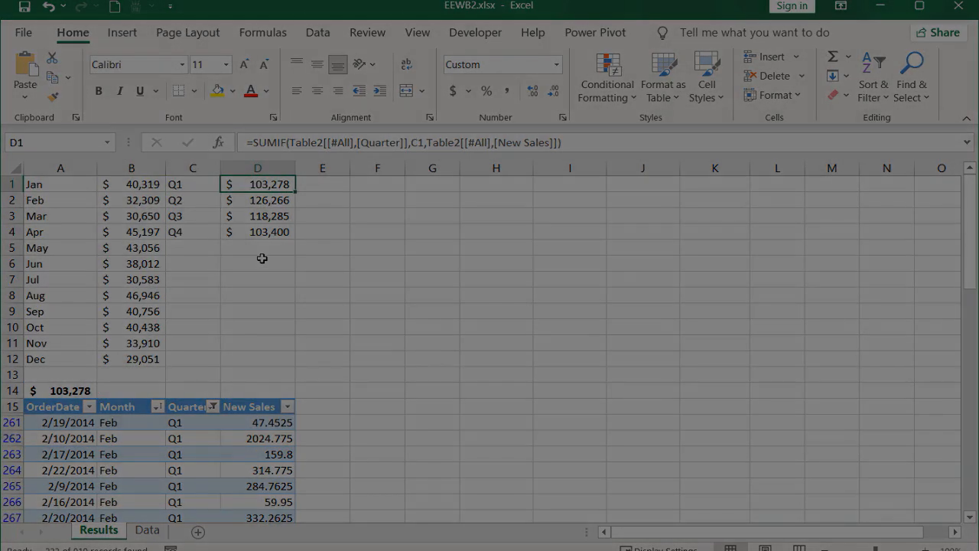